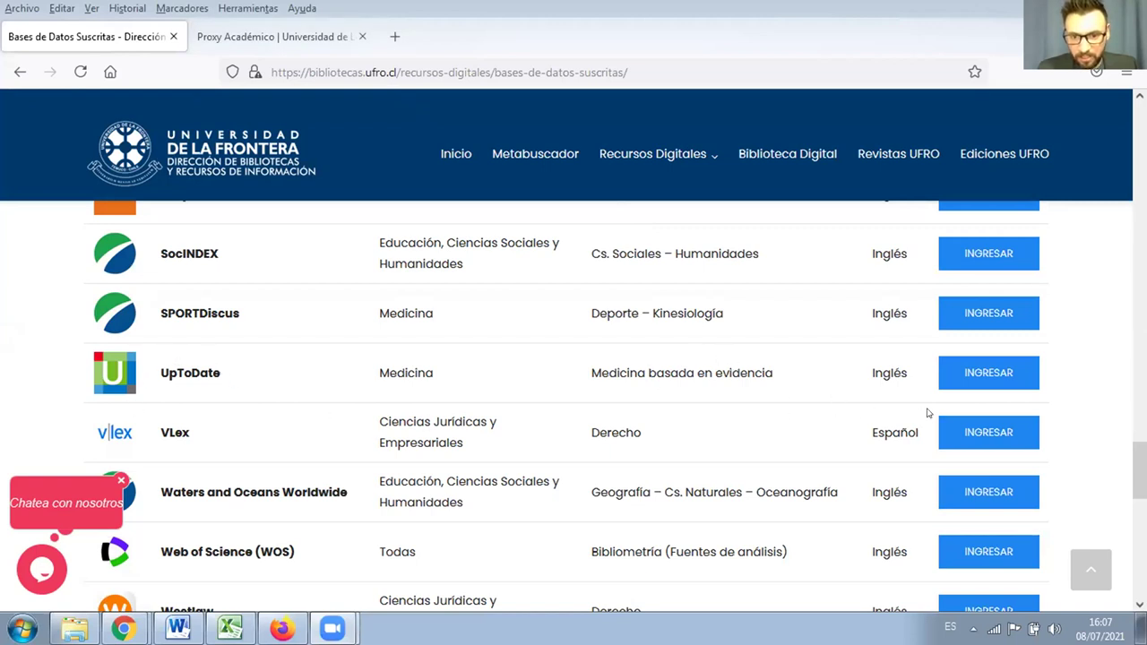
Step: On the Proxy Académico login, fill the institutional e-mail field from the browser's suggestion
{"action": "left_click", "coordinate": [235, 43]}
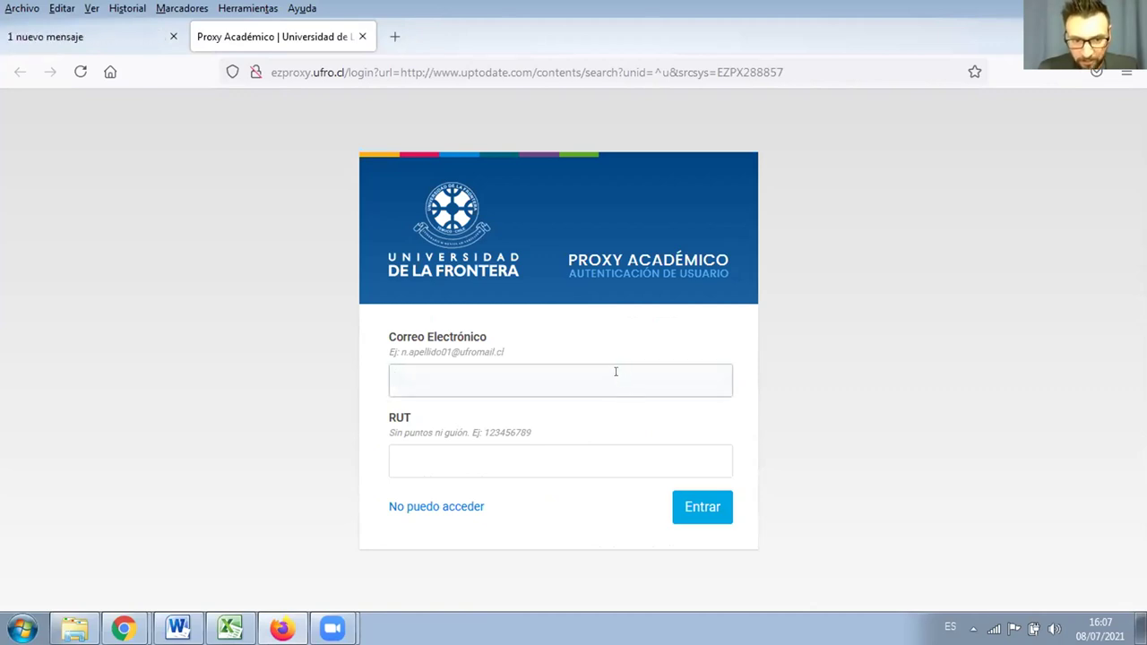
{"action": "type", "text": "patr"}
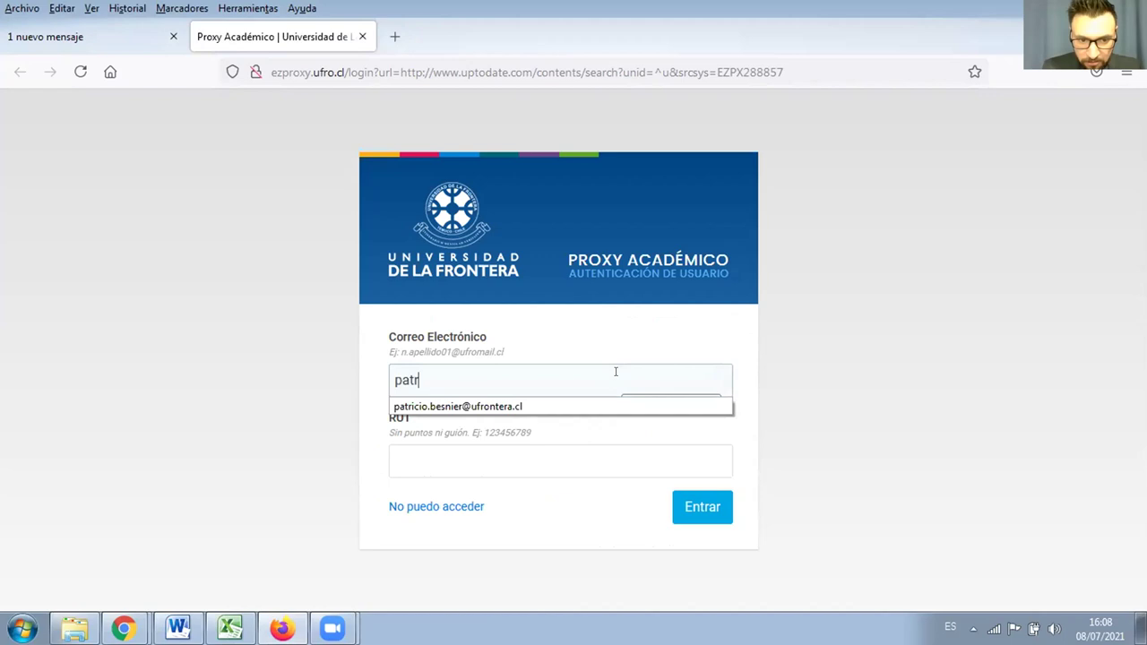
{"action": "left_click", "coordinate": [486, 407]}
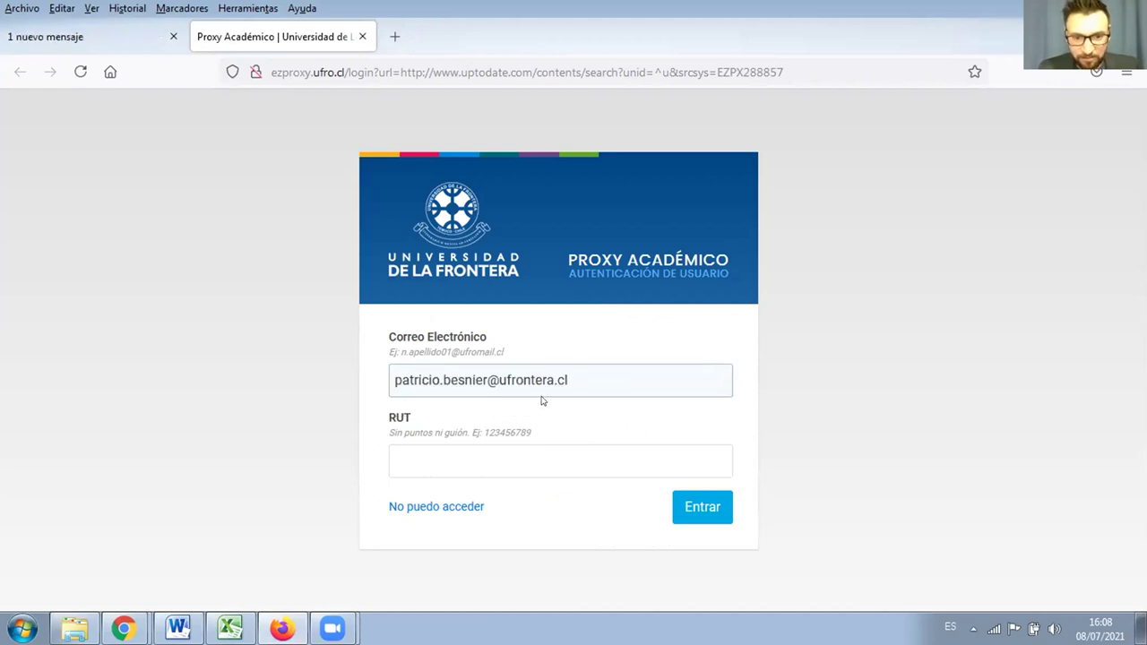
Step: Enter the RUT, correcting a mistyped digit via autocomplete, and submit the login with Entrar
{"action": "left_click", "coordinate": [508, 461]}
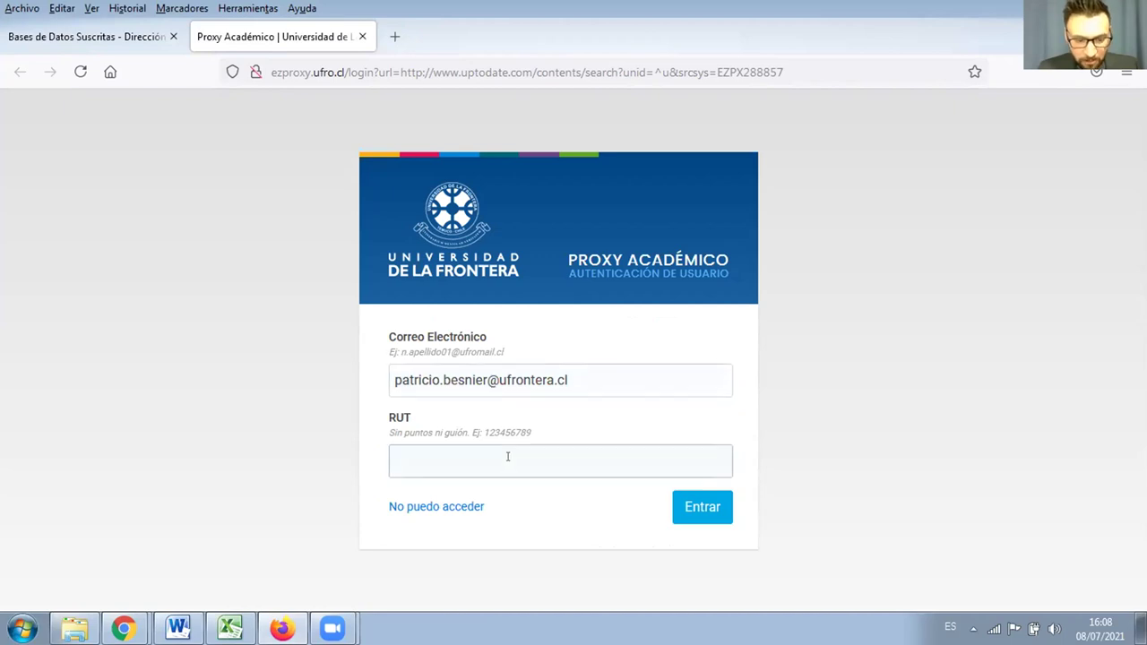
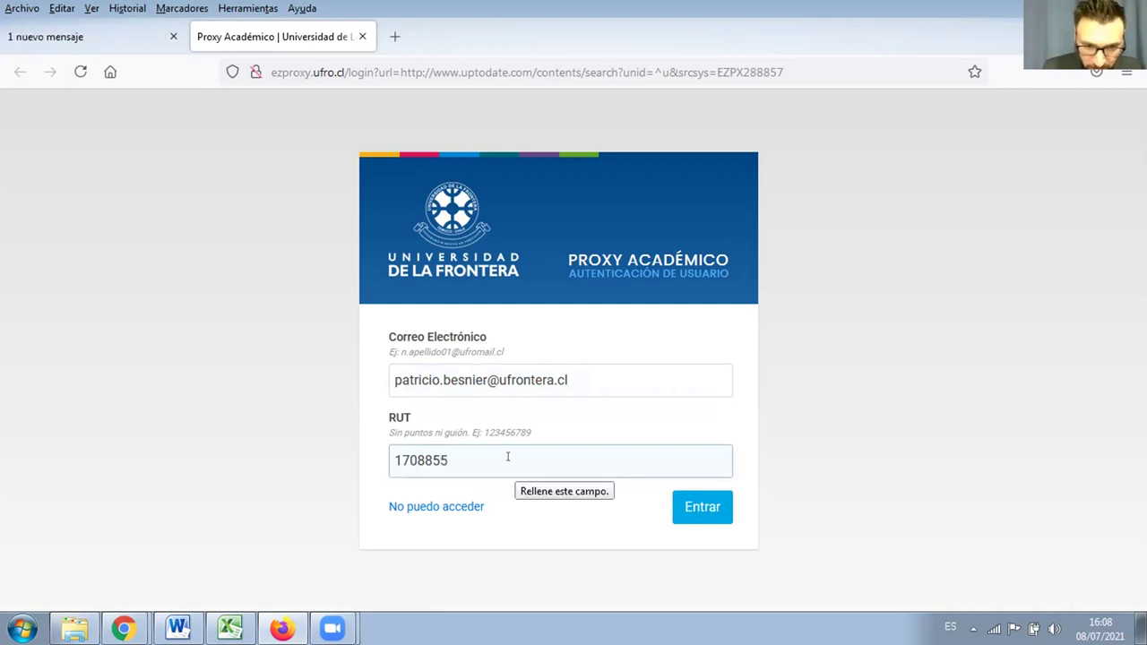
{"action": "left_click", "coordinate": [467, 487]}
{"action": "left_click", "coordinate": [700, 507]}
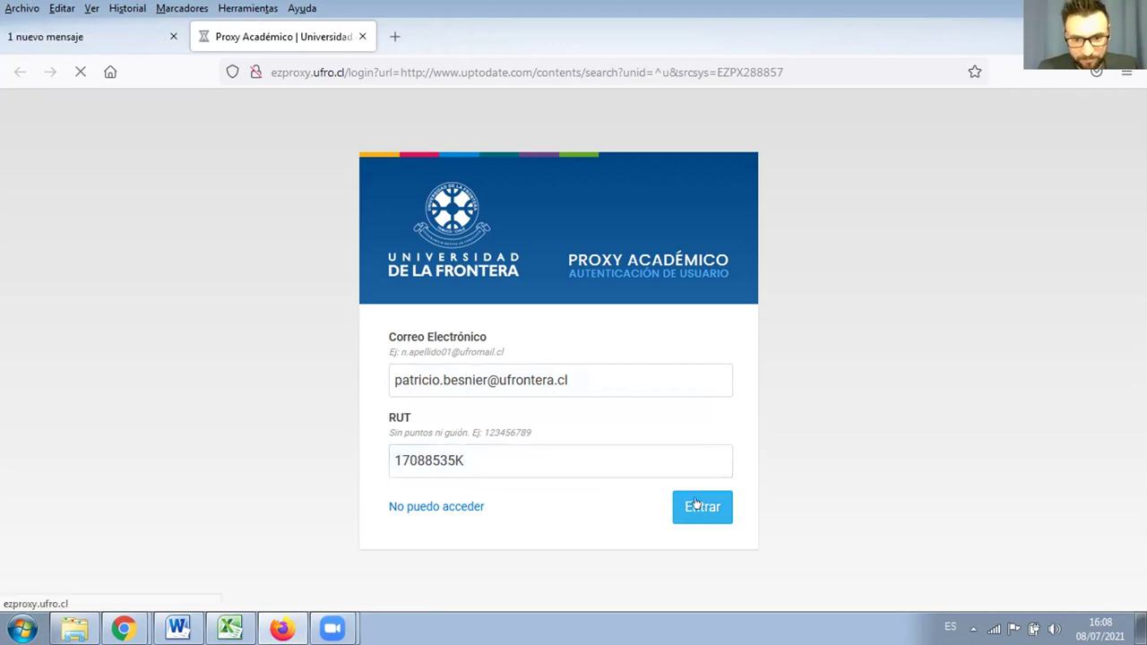
Step: Confirm the proxy login to continue through to the UpToDate search page
{"action": "left_click", "coordinate": [690, 508]}
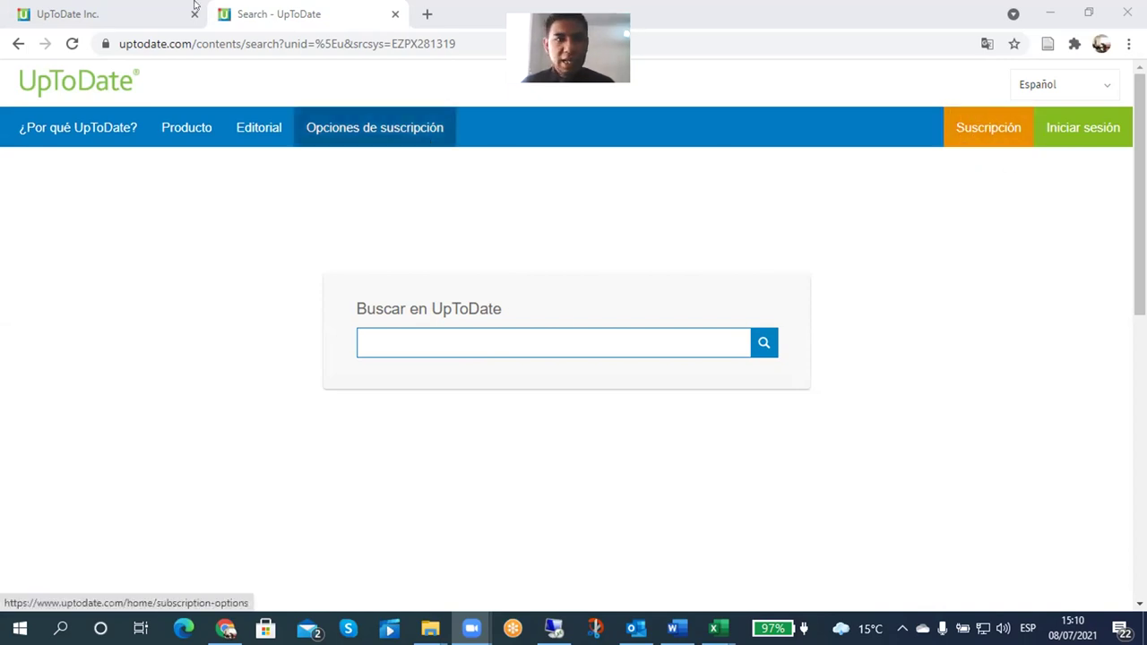
Step: Bring up the UpToDate Inc. tab holding the filled Register for an UpToDate account form
{"action": "left_click", "coordinate": [139, 16]}
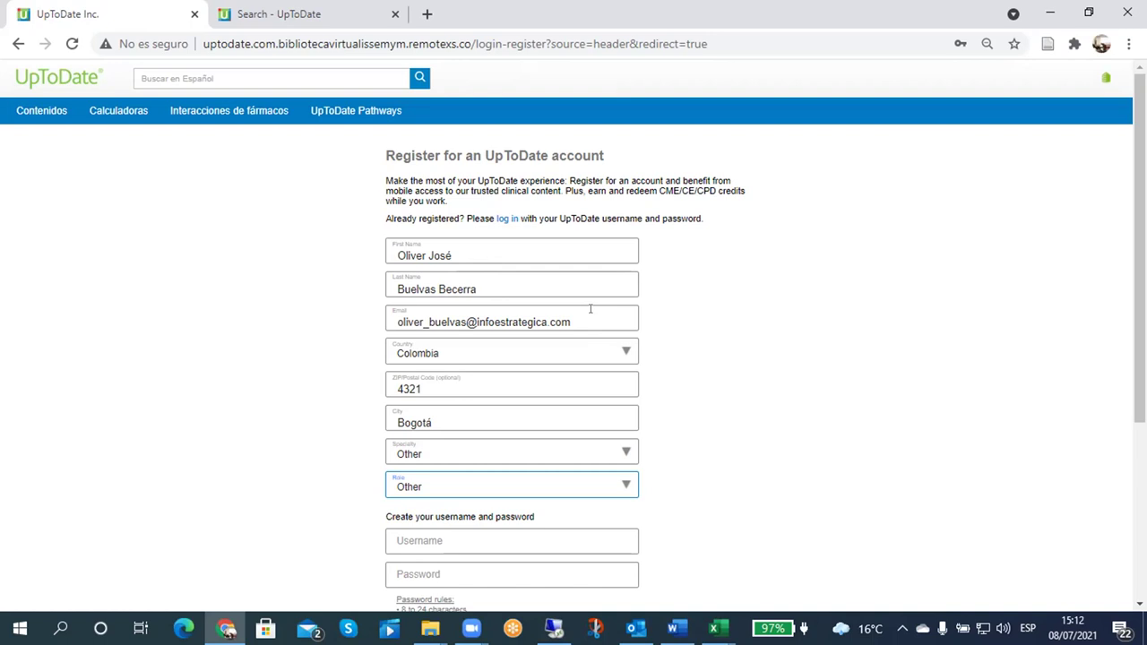
Step: Verify the country stays Colombia, with postal code 4321 and city Bogotá
{"action": "scroll", "coordinate": [811, 280], "scroll_direction": "down", "scroll_amount": 1}
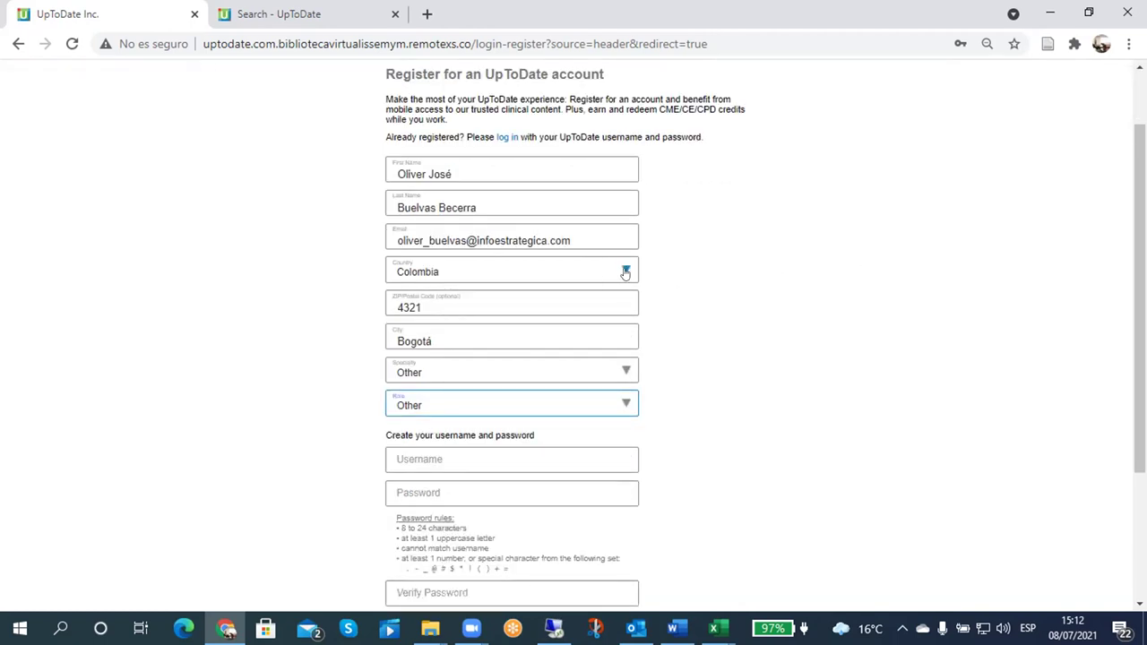
{"action": "left_click", "coordinate": [623, 272]}
{"action": "scroll", "coordinate": [595, 287], "scroll_direction": "up", "scroll_amount": 1}
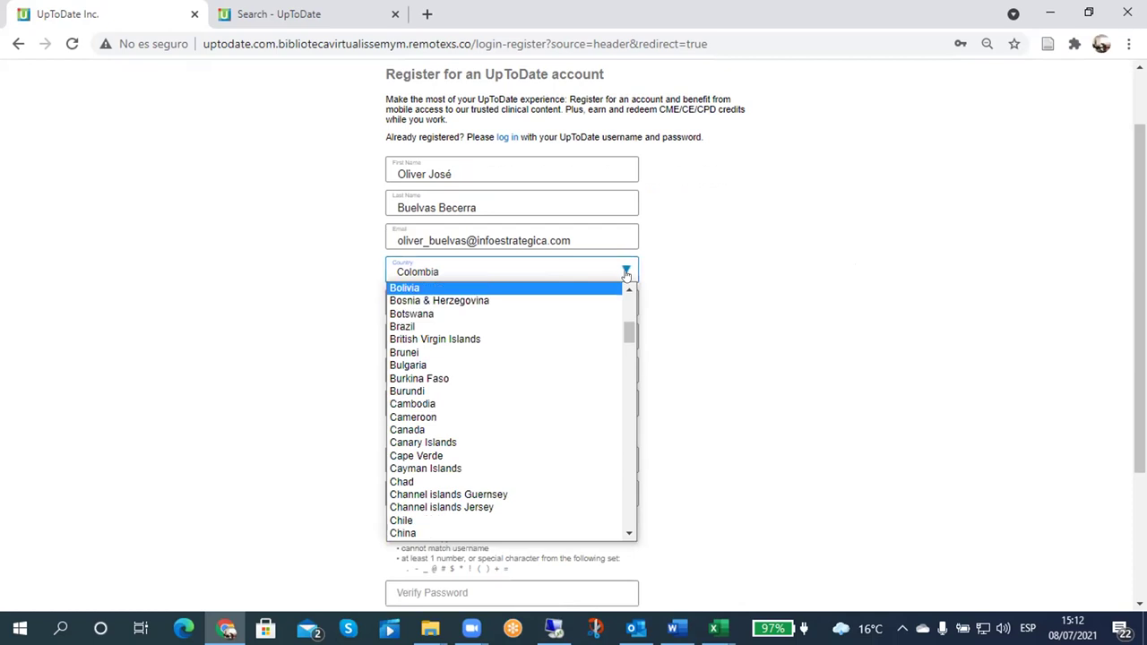
{"action": "left_click", "coordinate": [544, 266]}
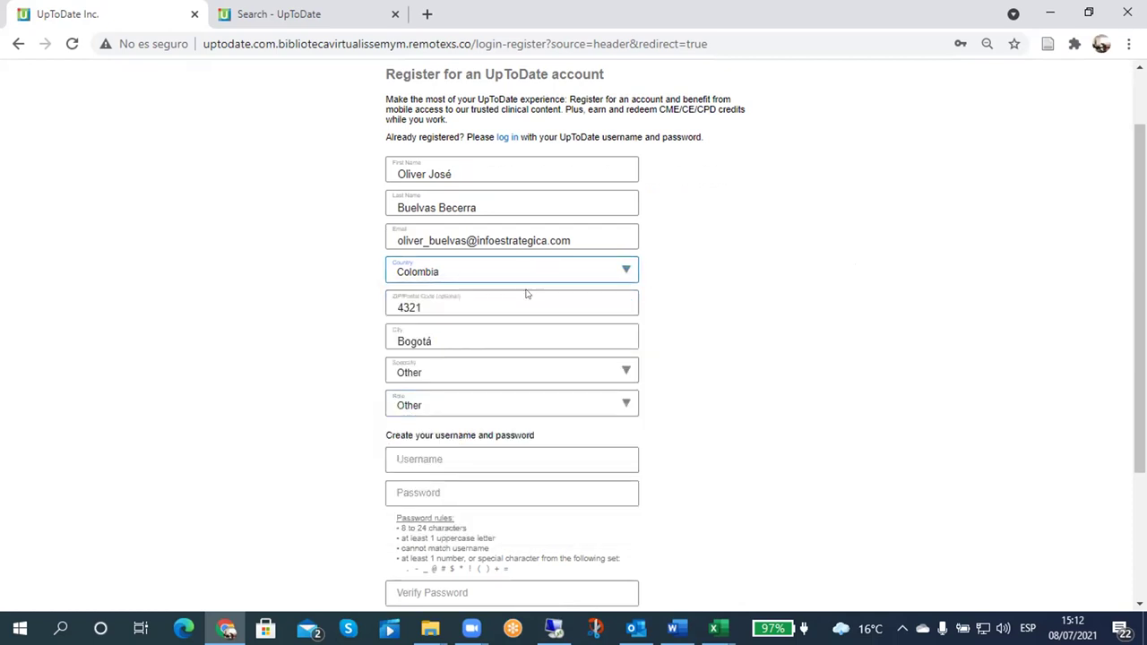
{"action": "left_click", "coordinate": [481, 296]}
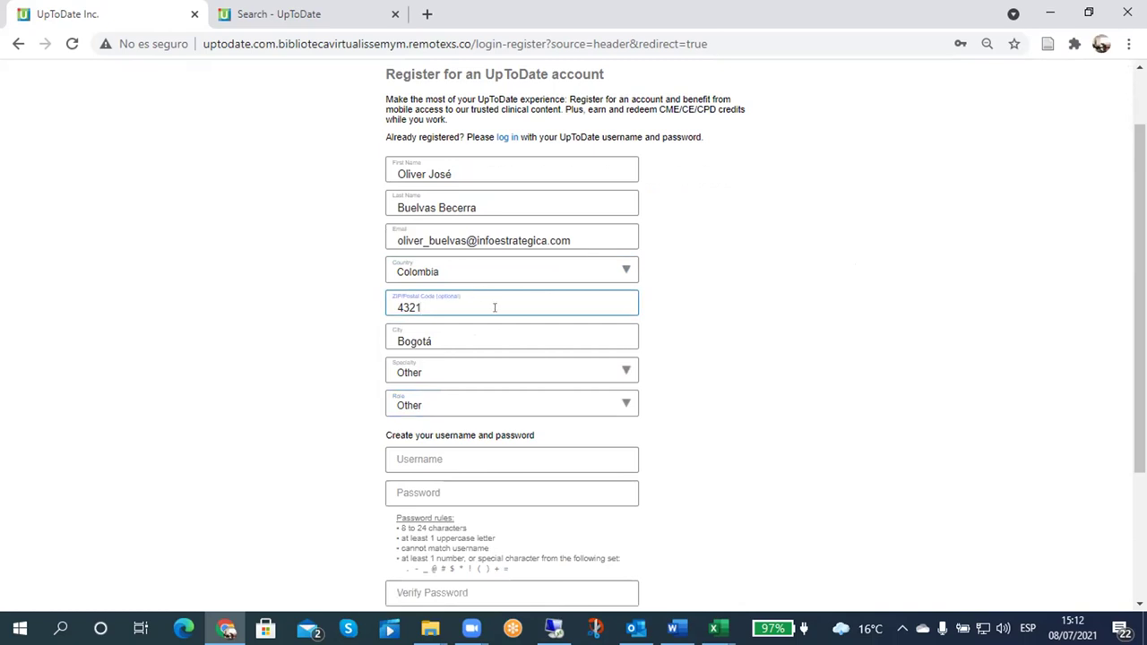
{"action": "left_click", "coordinate": [475, 331]}
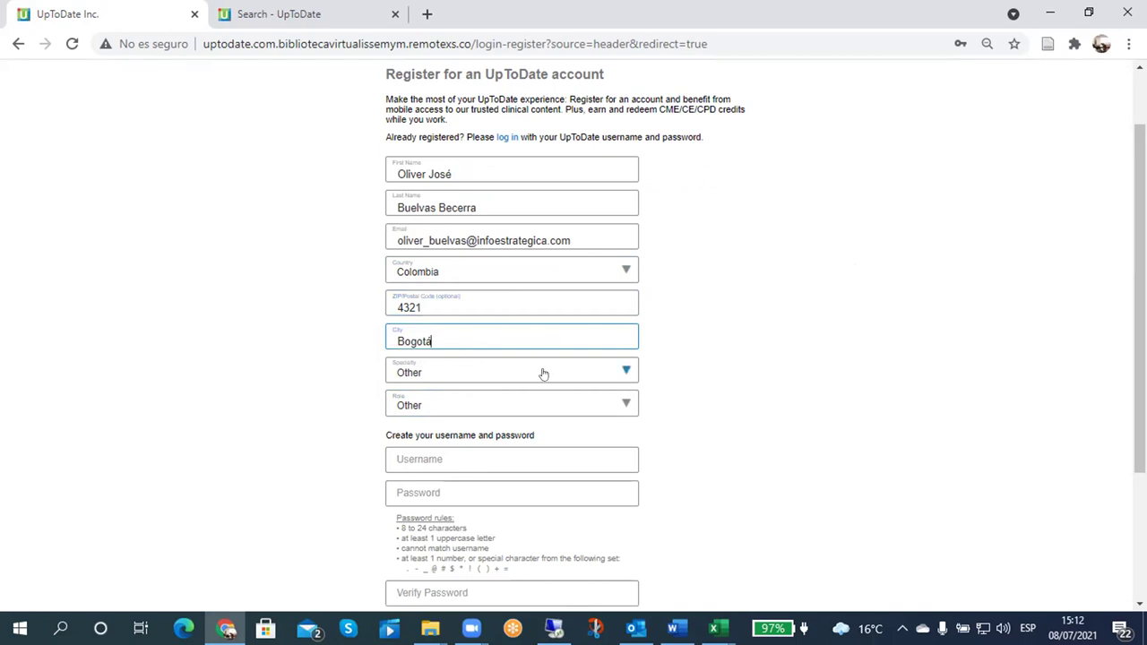
Step: Keep Other as the specialty and open the Role list to review its options
{"action": "left_click", "coordinate": [615, 375]}
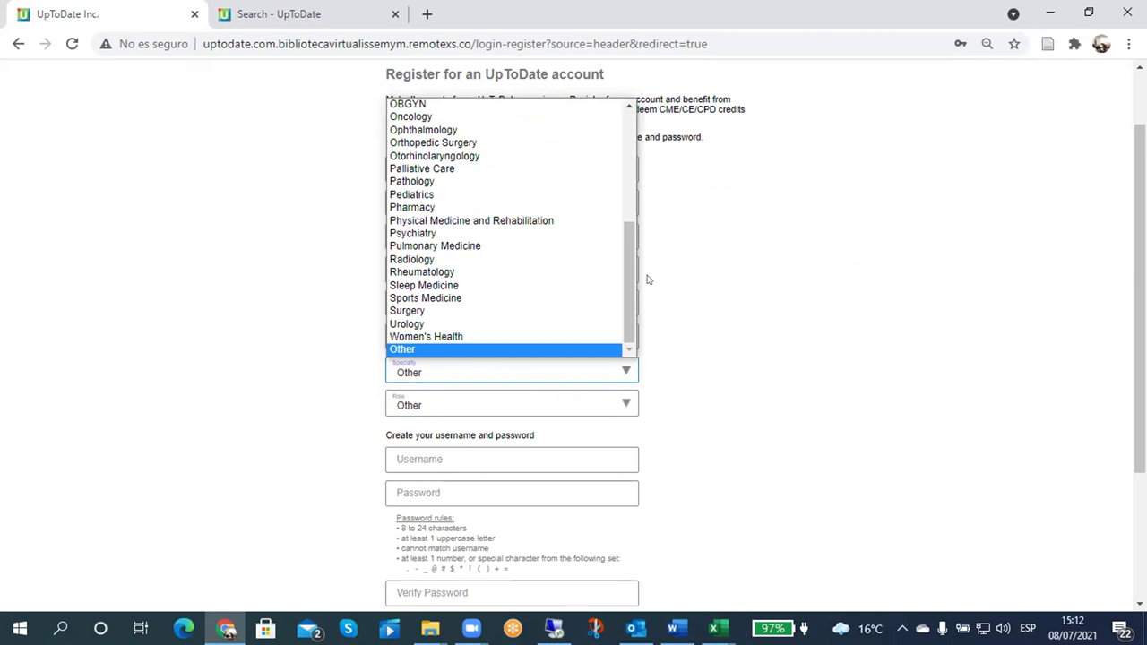
{"action": "mouse_move", "coordinate": [626, 252]}
{"action": "left_mouse_down"}
{"action": "mouse_move", "coordinate": [624, 154]}
{"action": "mouse_move", "coordinate": [620, 291]}
{"action": "left_mouse_up"}
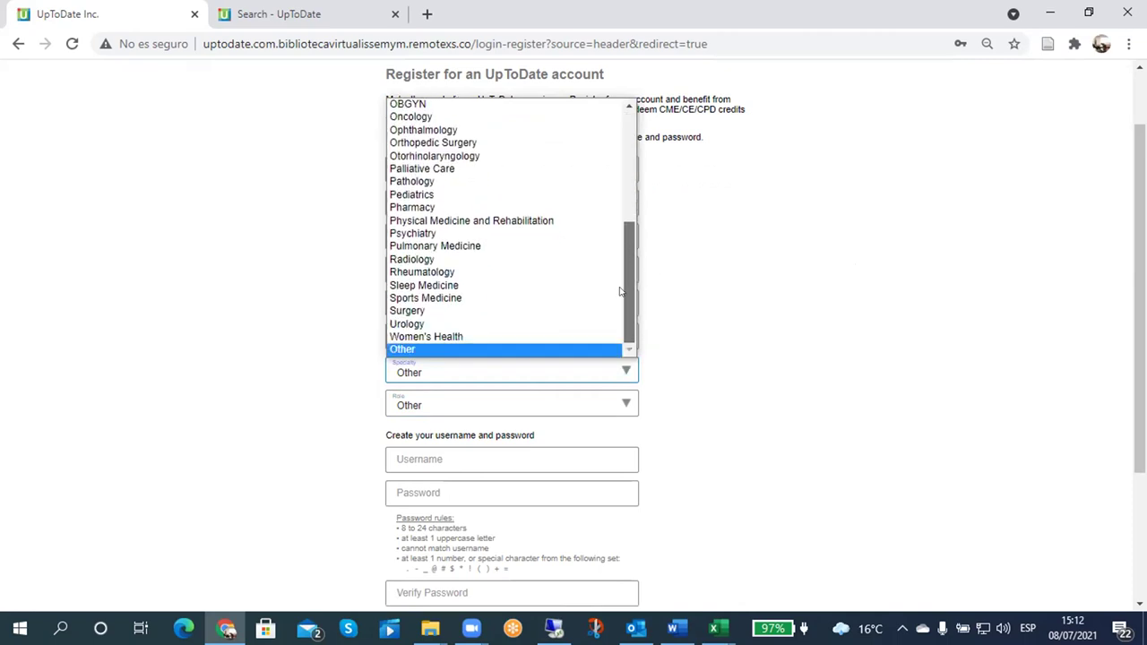
{"action": "left_click", "coordinate": [419, 351]}
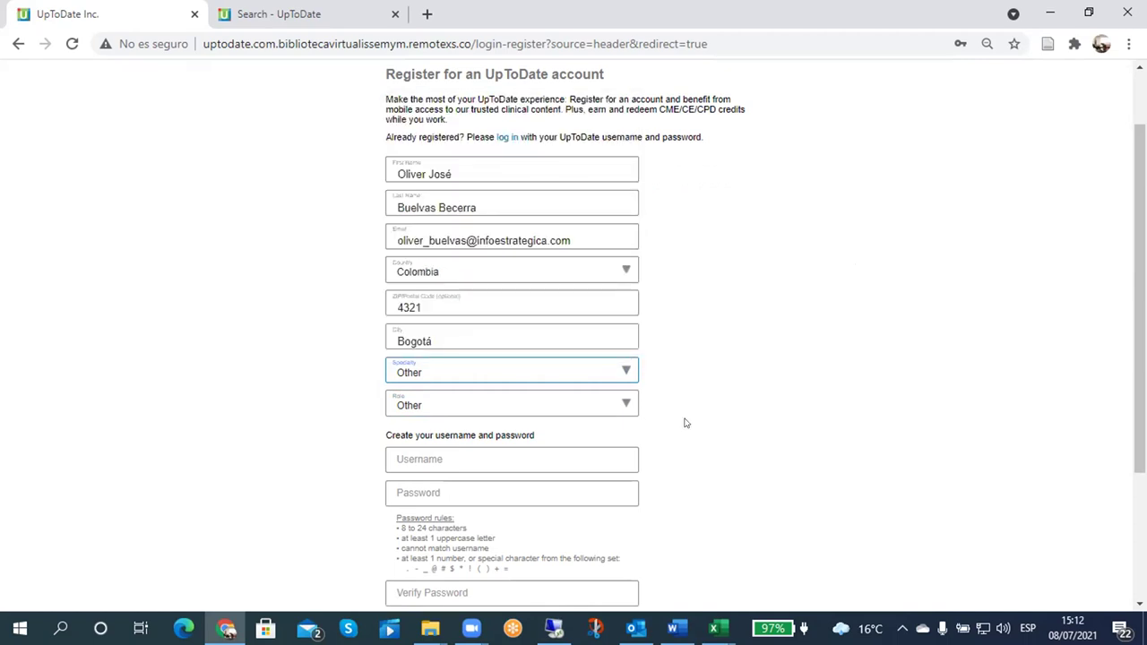
{"action": "left_click", "coordinate": [627, 403]}
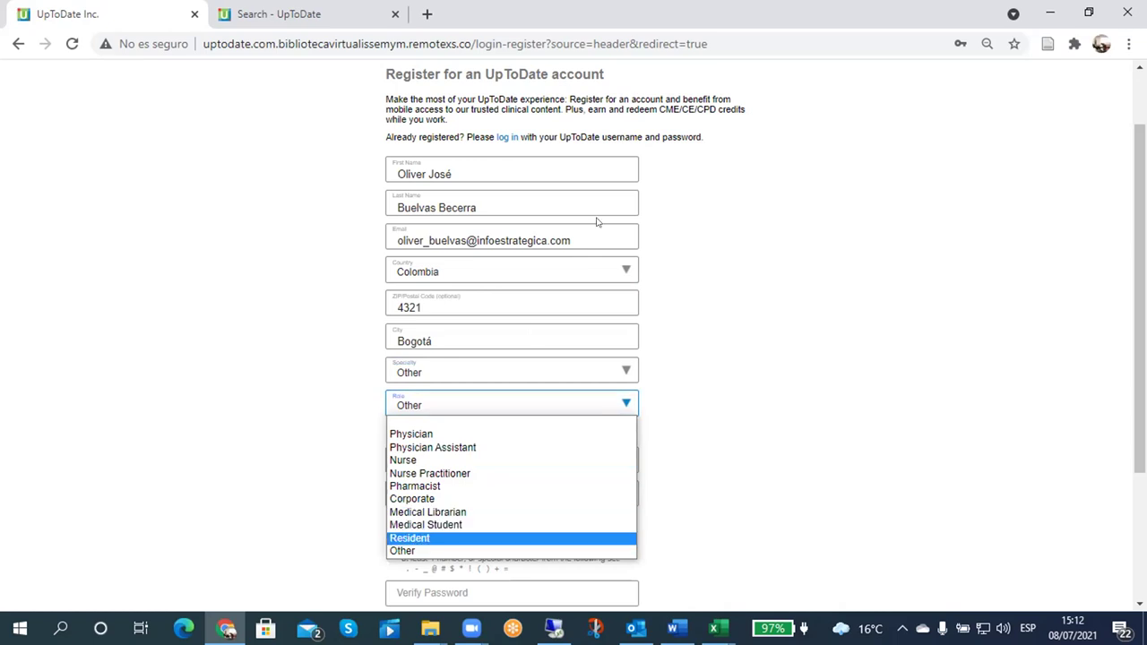
{"action": "key", "text": "Home"}
Step: Change the registration Role from Other to Medical Librarian
{"action": "left_click", "coordinate": [601, 328]}
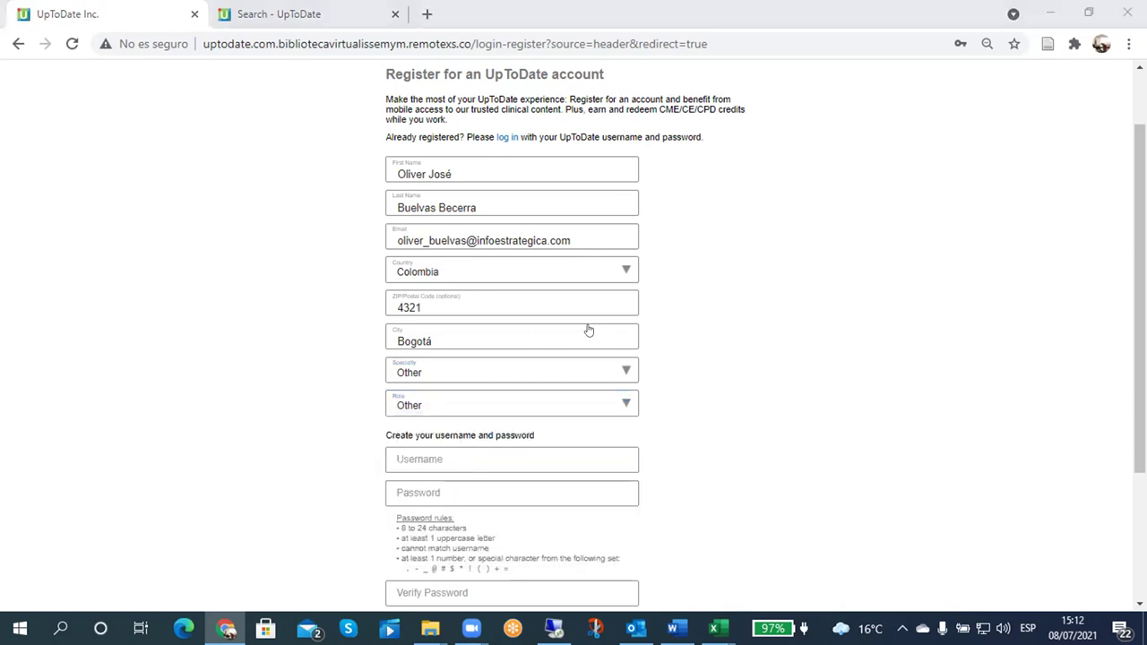
{"action": "left_click", "coordinate": [623, 409]}
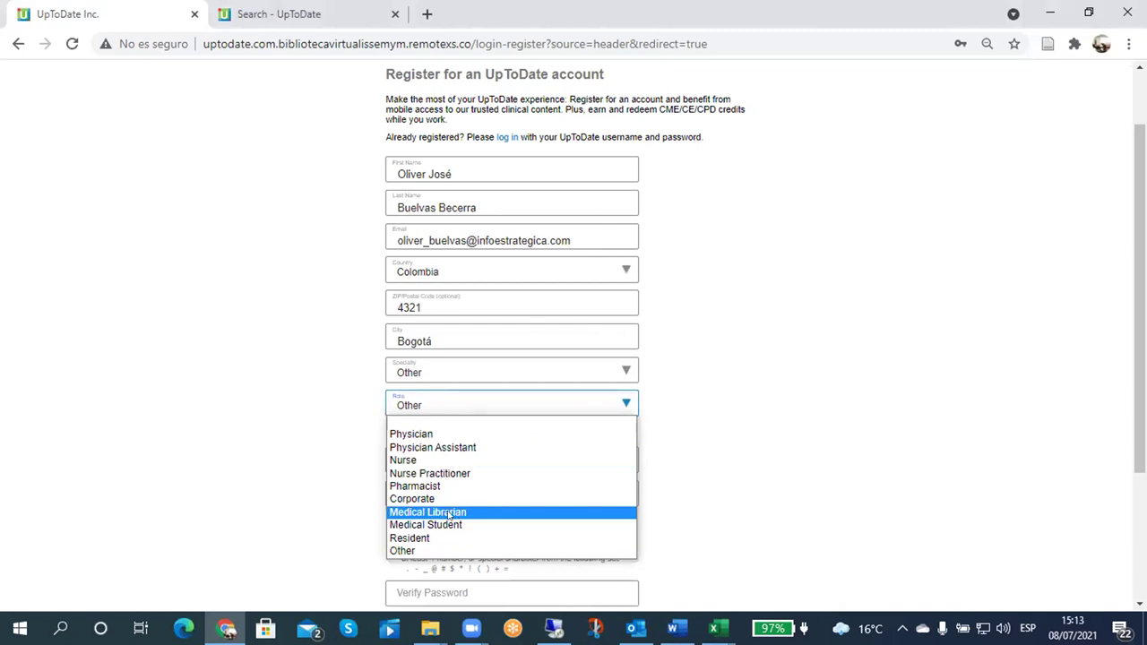
{"action": "left_click", "coordinate": [451, 515]}
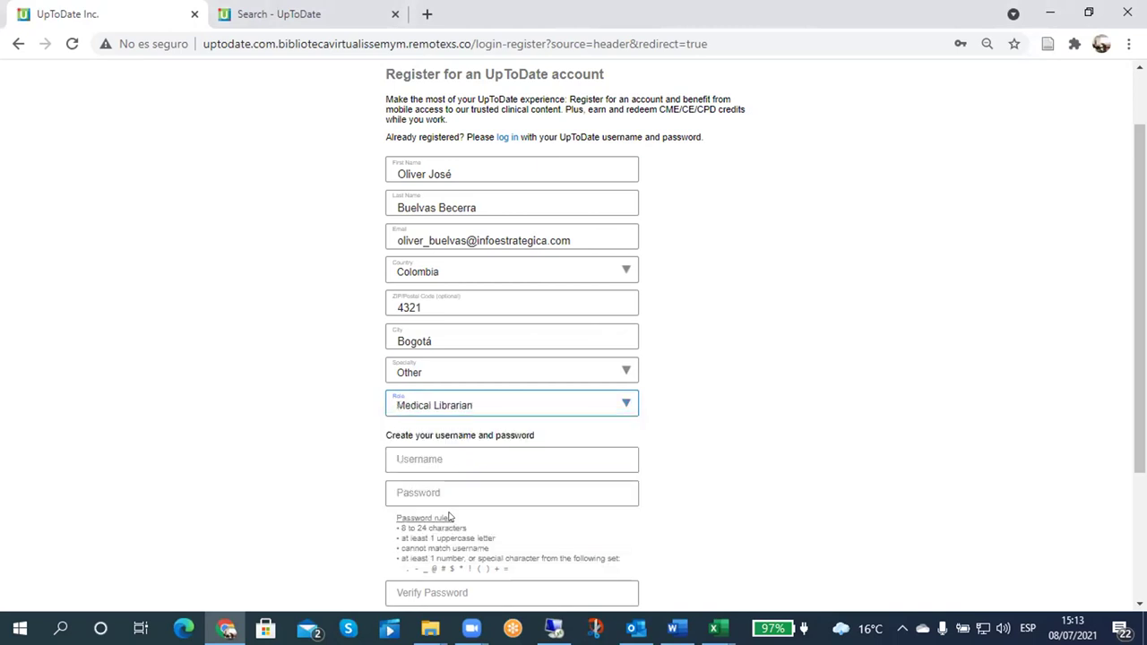
Step: Copy the e-mail address into the username field
{"action": "scroll", "coordinate": [850, 401], "scroll_direction": "down", "scroll_amount": 3}
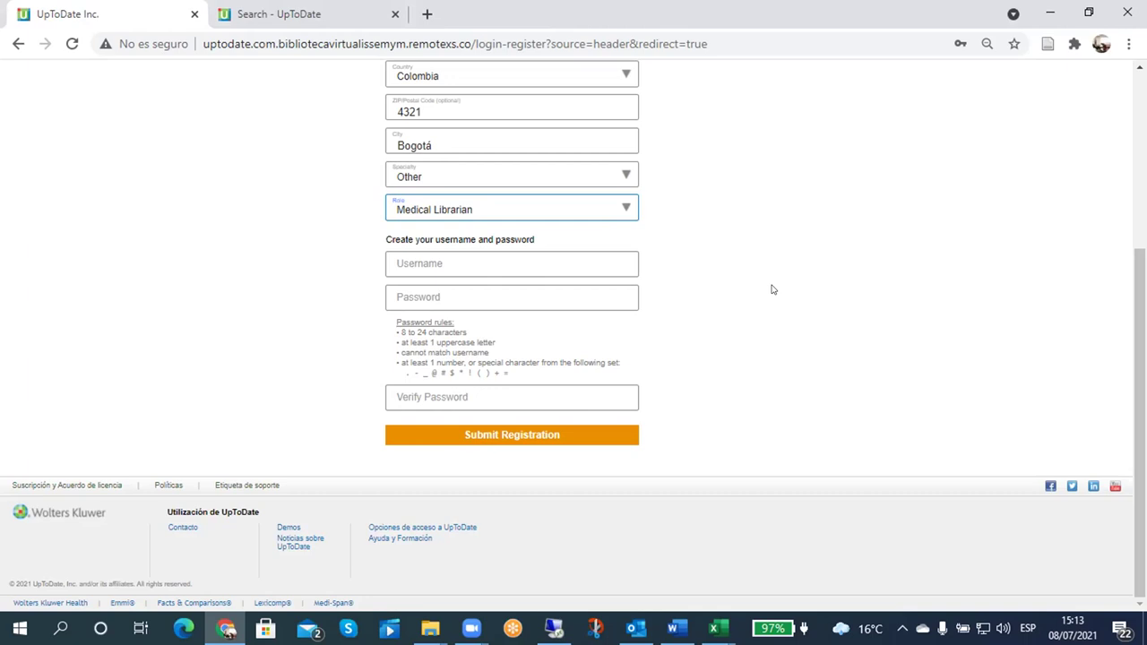
{"action": "scroll", "coordinate": [766, 261], "scroll_direction": "up", "scroll_amount": 2}
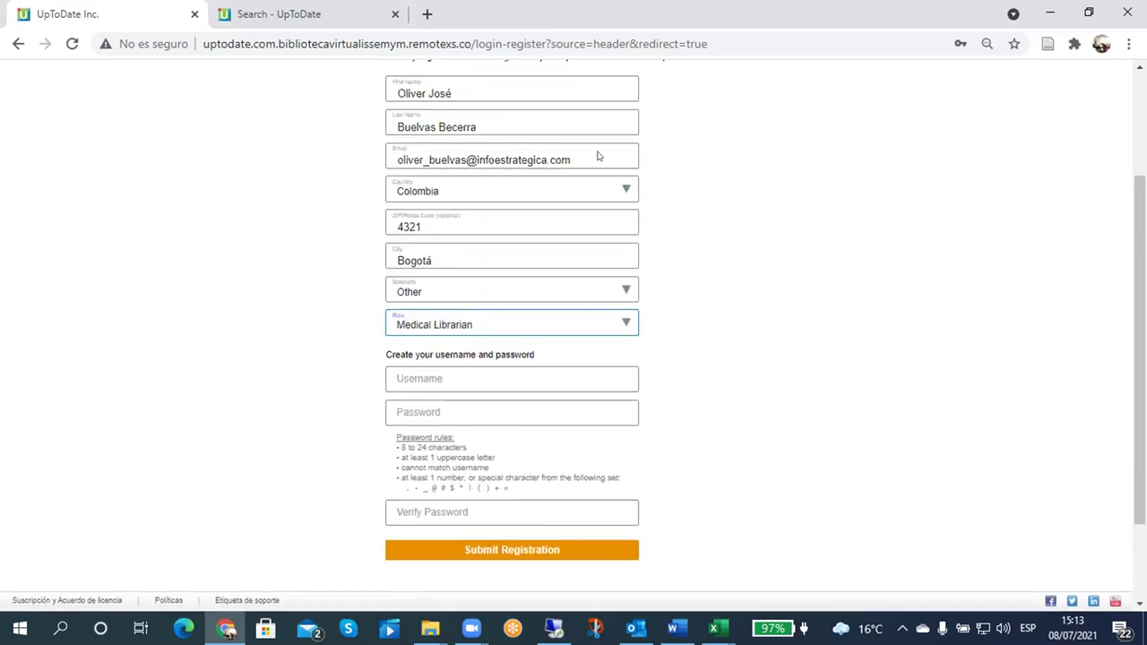
{"action": "left_click_drag", "start_coordinate": [571, 159], "coordinate": [380, 159]}
{"action": "key", "text": "ctrl+c"}
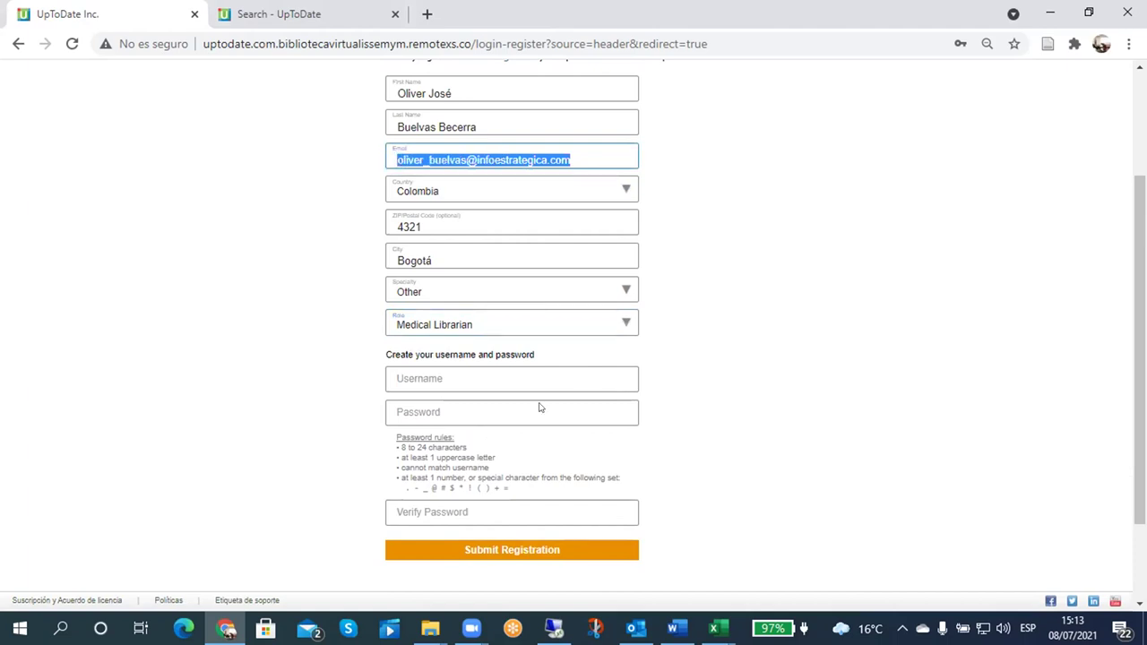
{"action": "left_click", "coordinate": [423, 377]}
{"action": "key", "text": "ctrl+v"}
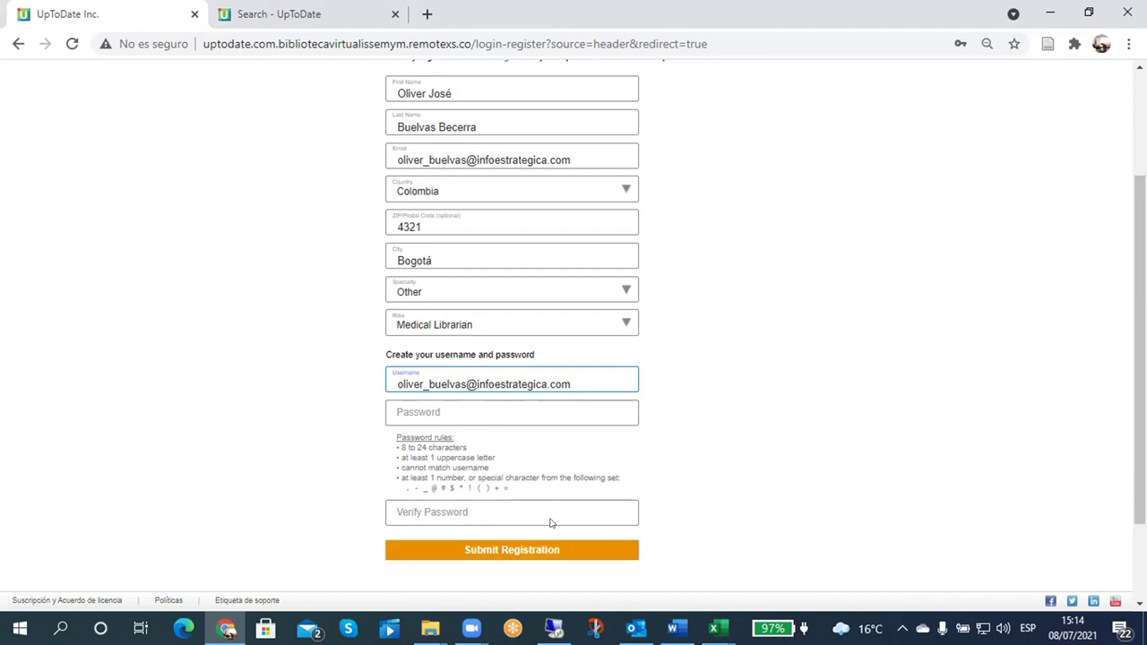
{"action": "scroll", "coordinate": [699, 448], "scroll_direction": "up", "scroll_amount": 3}
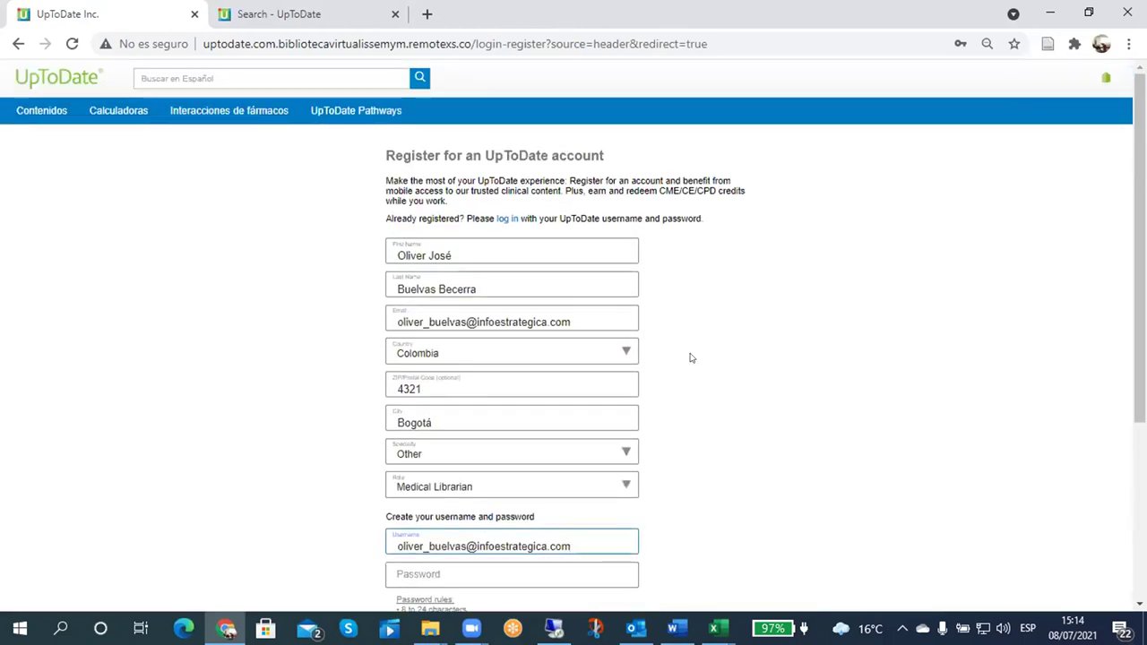
Step: Switch to the 'Search - UpToDate' tab with its empty Buscar en UpToDate box
{"action": "left_click", "coordinate": [299, 13]}
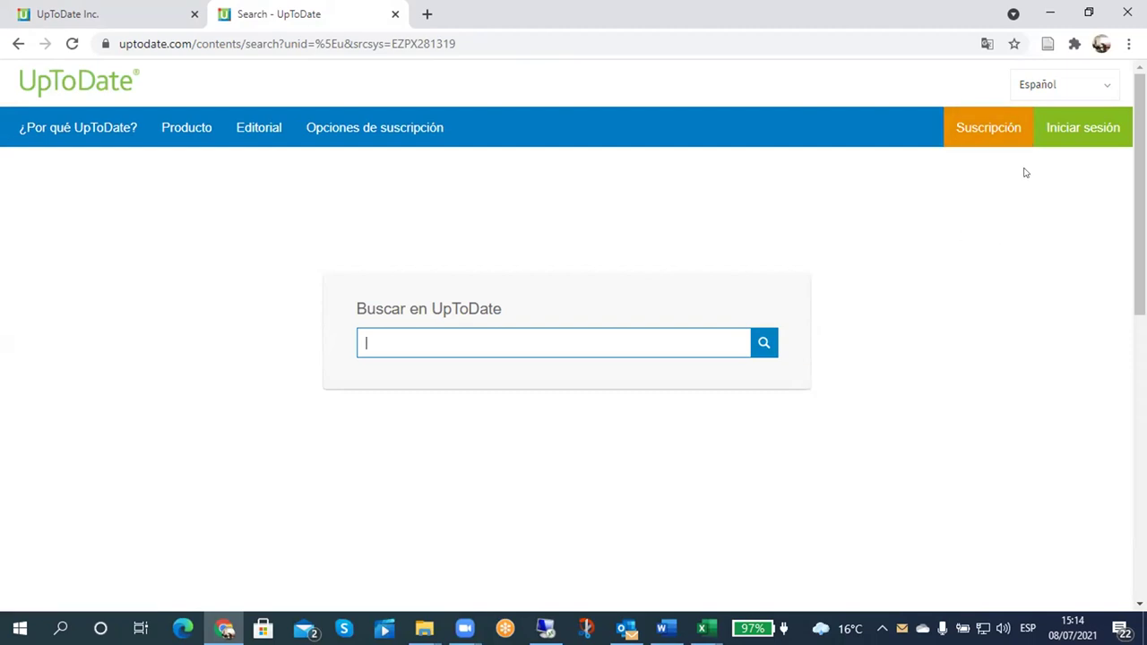
Step: Sign in to the UpToDate website via Iniciar sesión using the browser-saved username and password
{"action": "left_click", "coordinate": [1079, 135]}
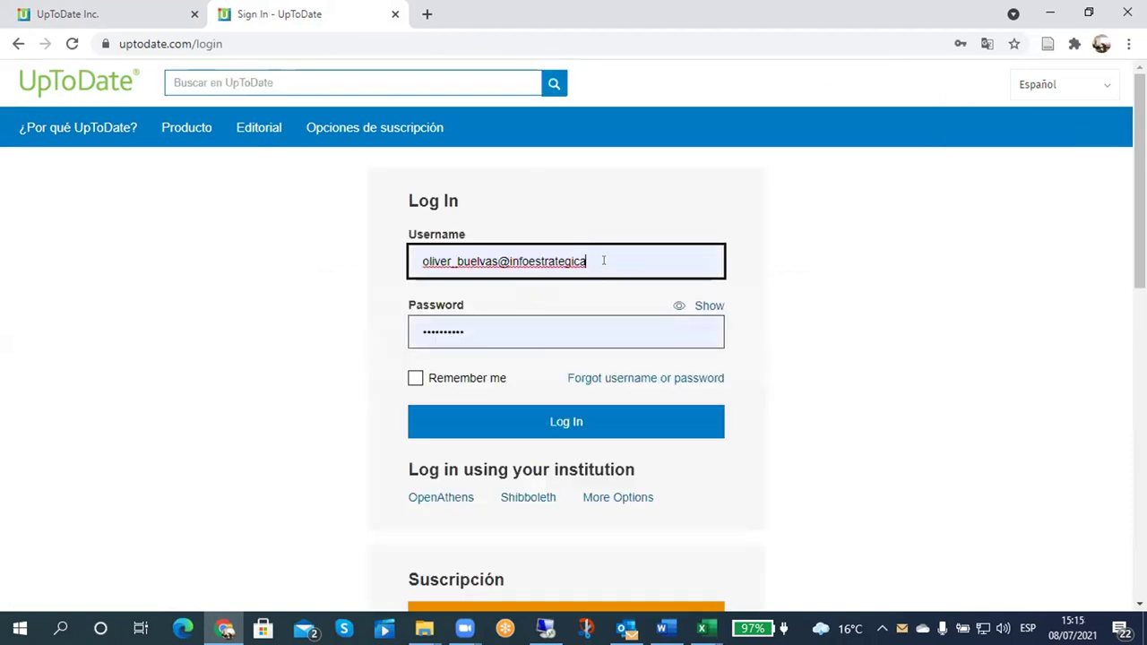
{"action": "left_click", "coordinate": [560, 423]}
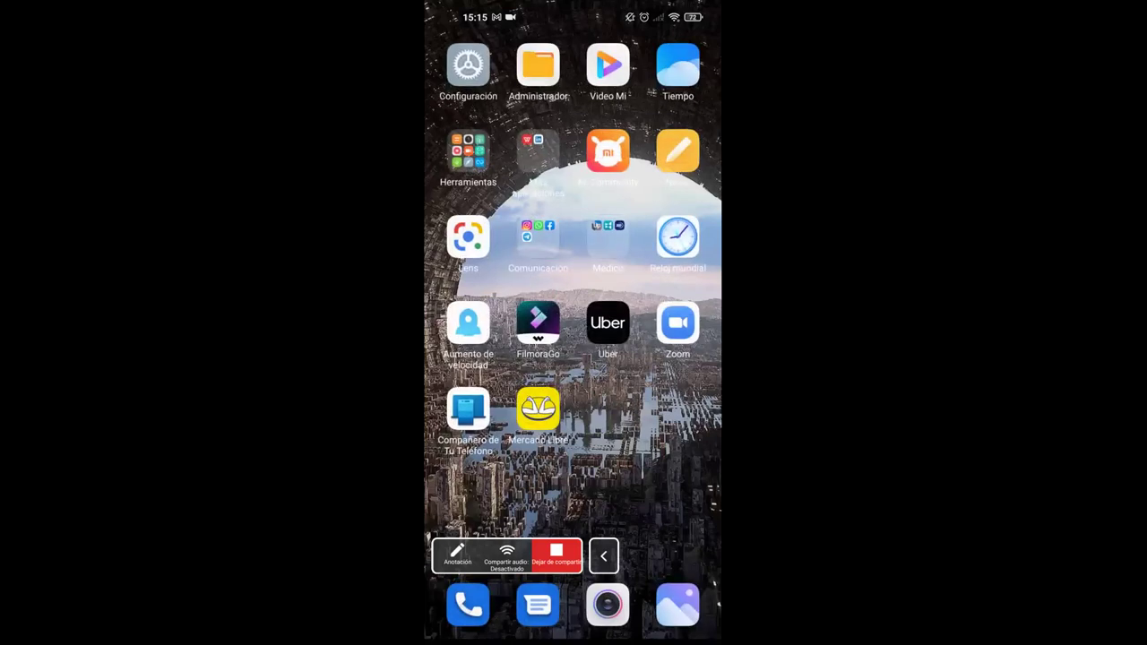
Step: On the phone, open the Play Store and search it for 'uptodate'
{"action": "left_click_drag", "start_coordinate": [502, 269], "coordinate": [682, 269]}
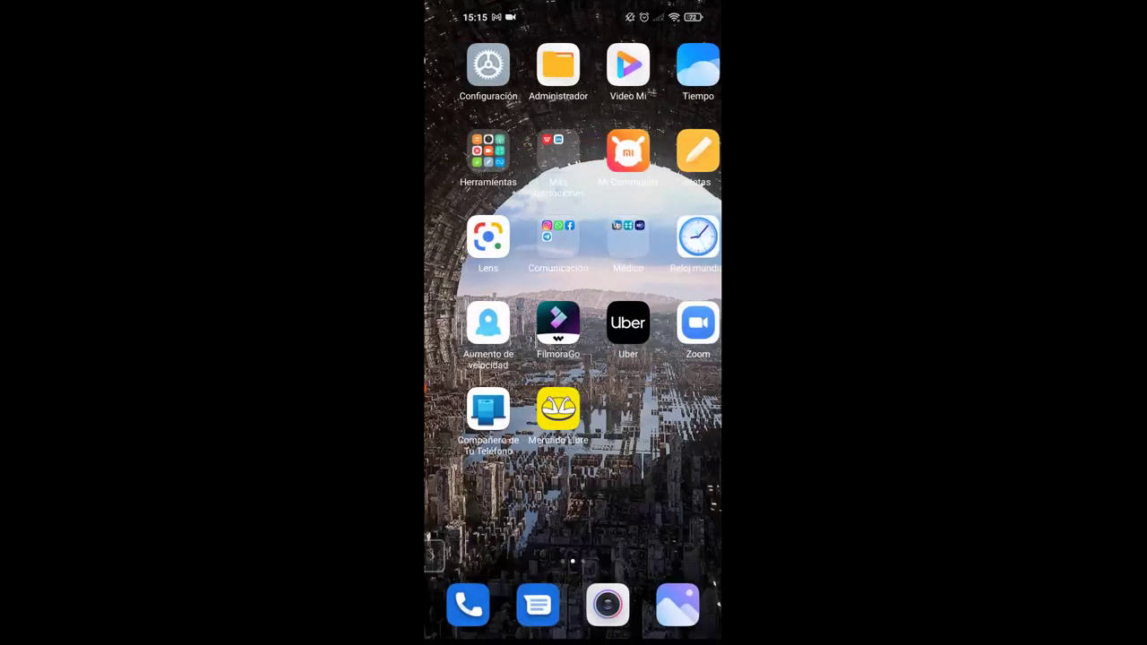
{"action": "left_click", "coordinate": [468, 409]}
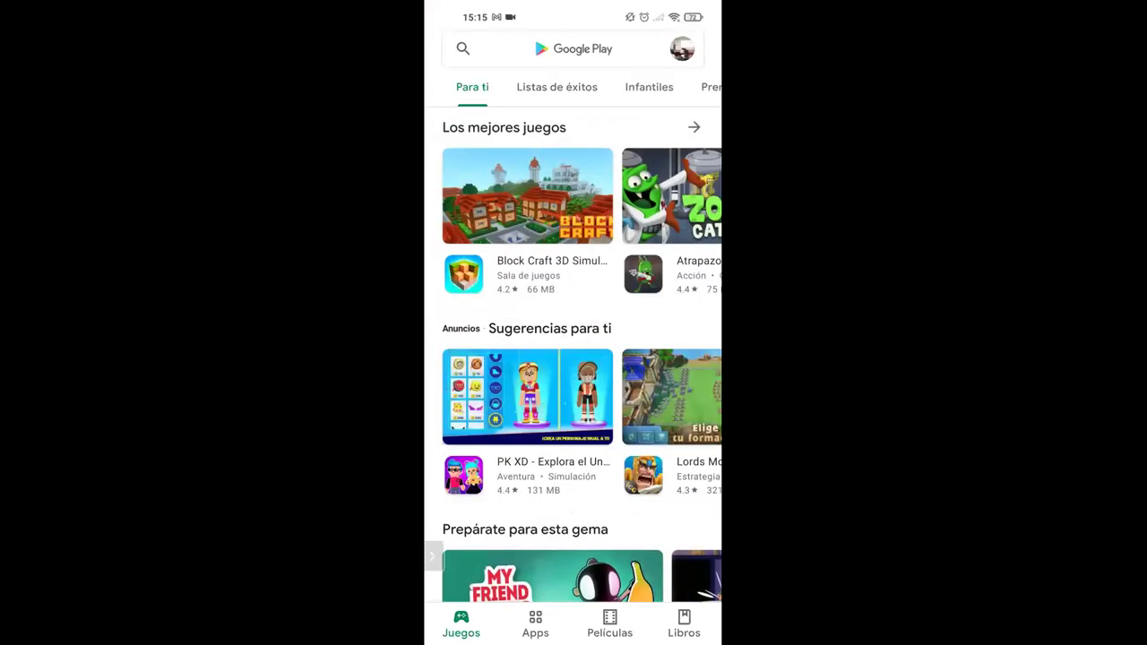
{"action": "left_click", "coordinate": [538, 48]}
{"action": "left_click", "coordinate": [501, 91]}
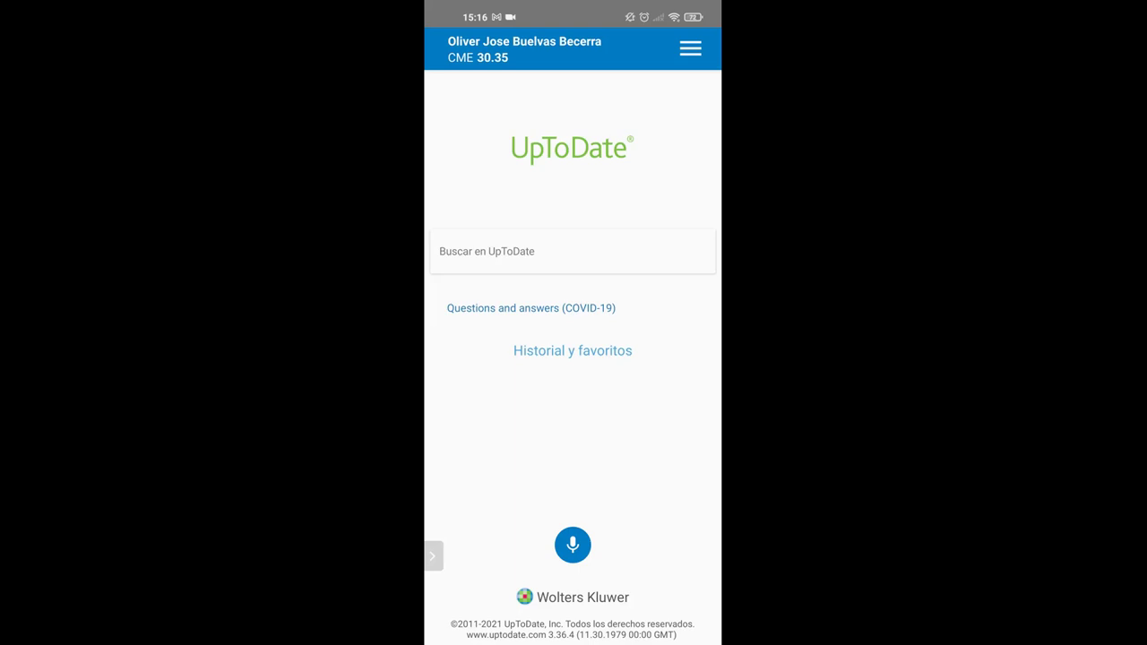
Step: In the app's Ajustes, keep Español as search language and open Tamaño del texto
{"action": "left_click", "coordinate": [690, 48]}
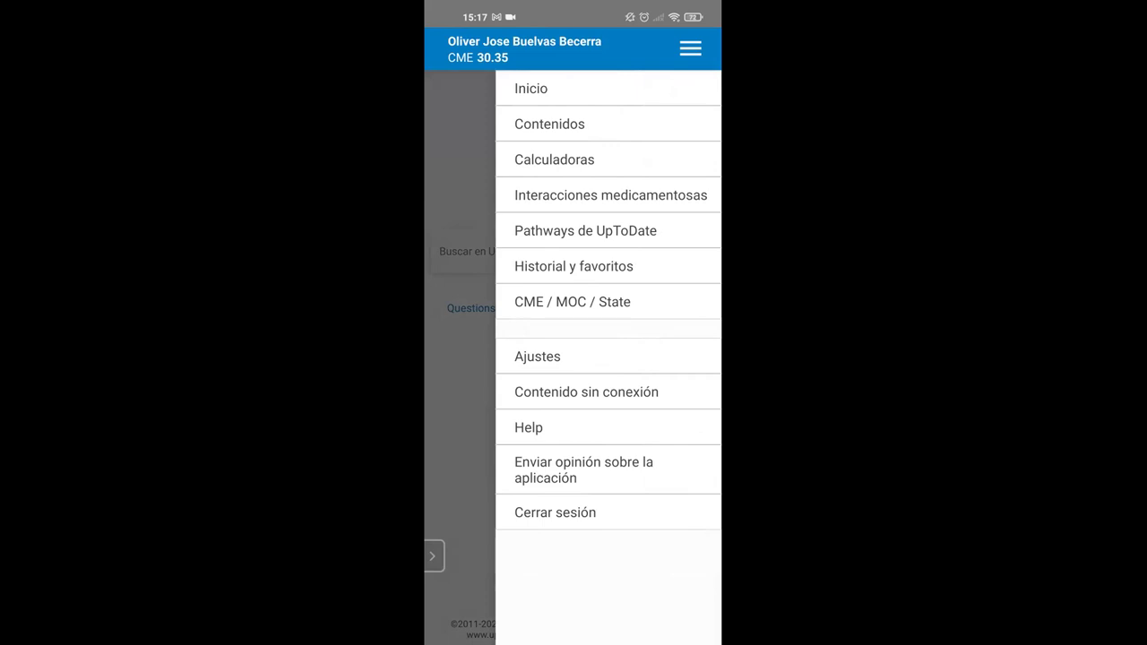
{"action": "left_click", "coordinate": [537, 356]}
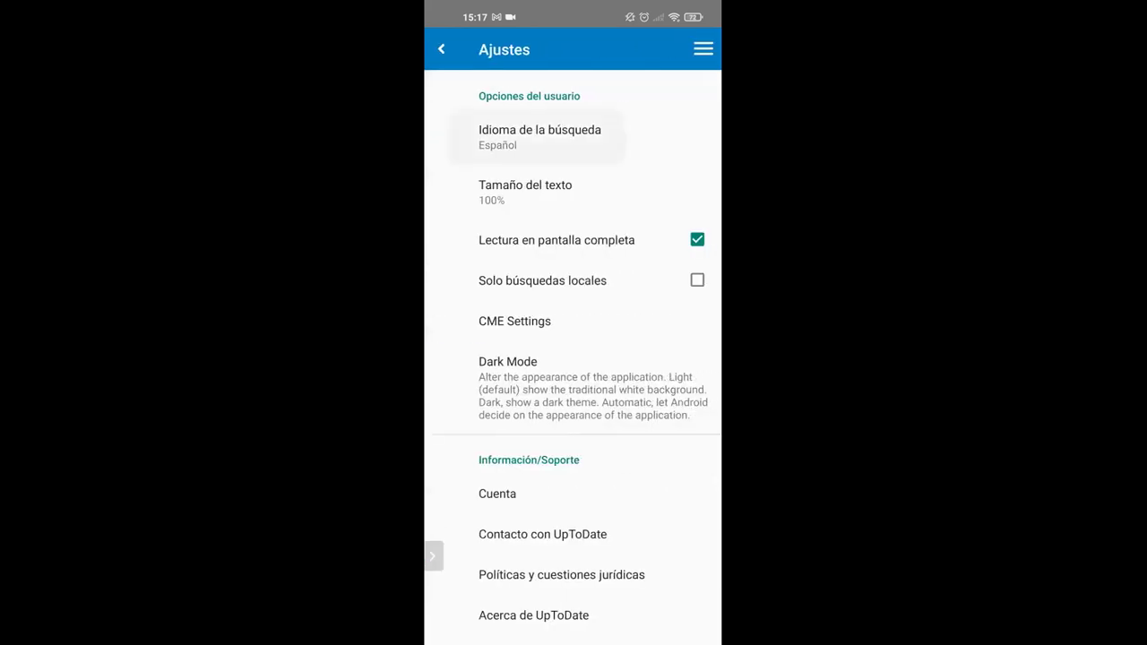
{"action": "left_click", "coordinate": [539, 137]}
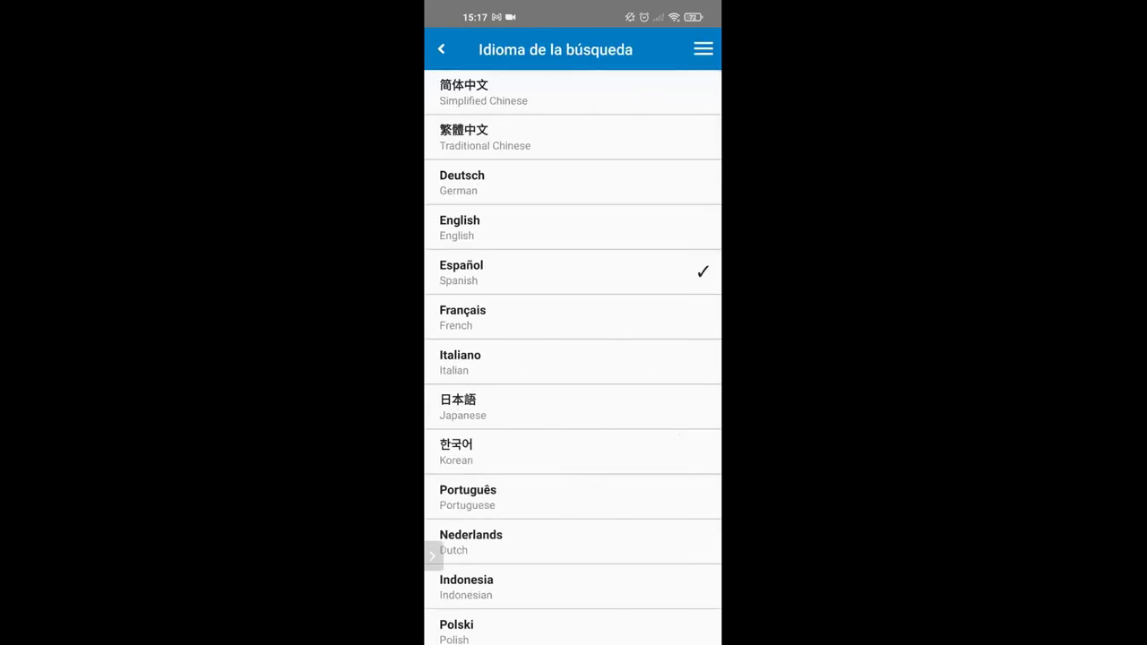
{"action": "left_click", "coordinate": [537, 272]}
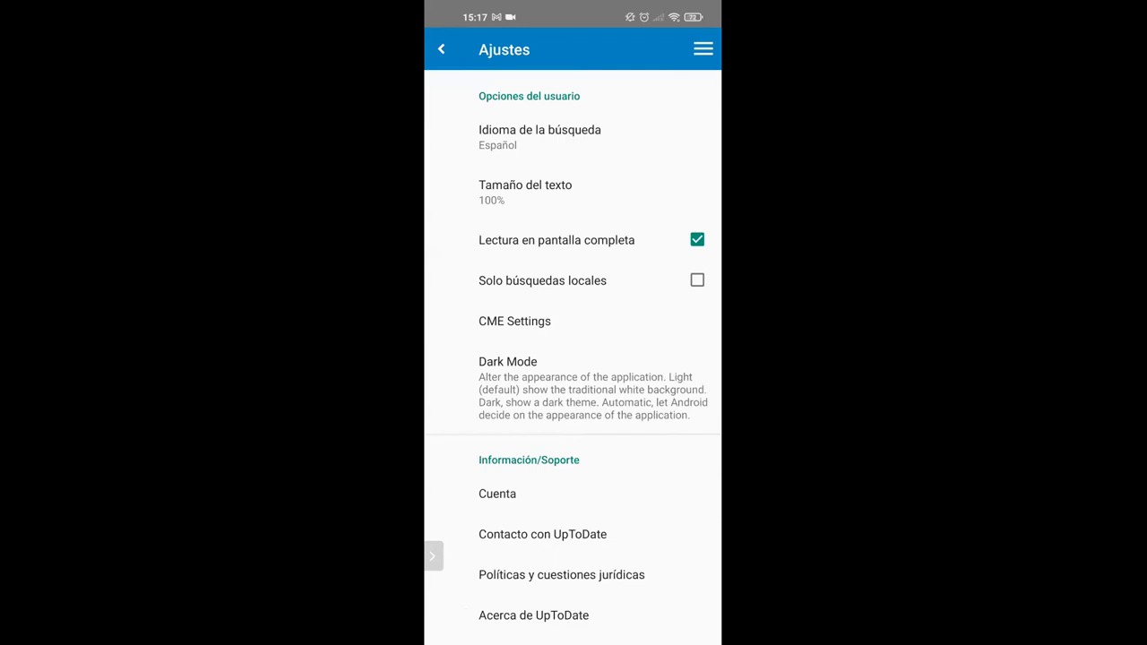
{"action": "left_click", "coordinate": [525, 191]}
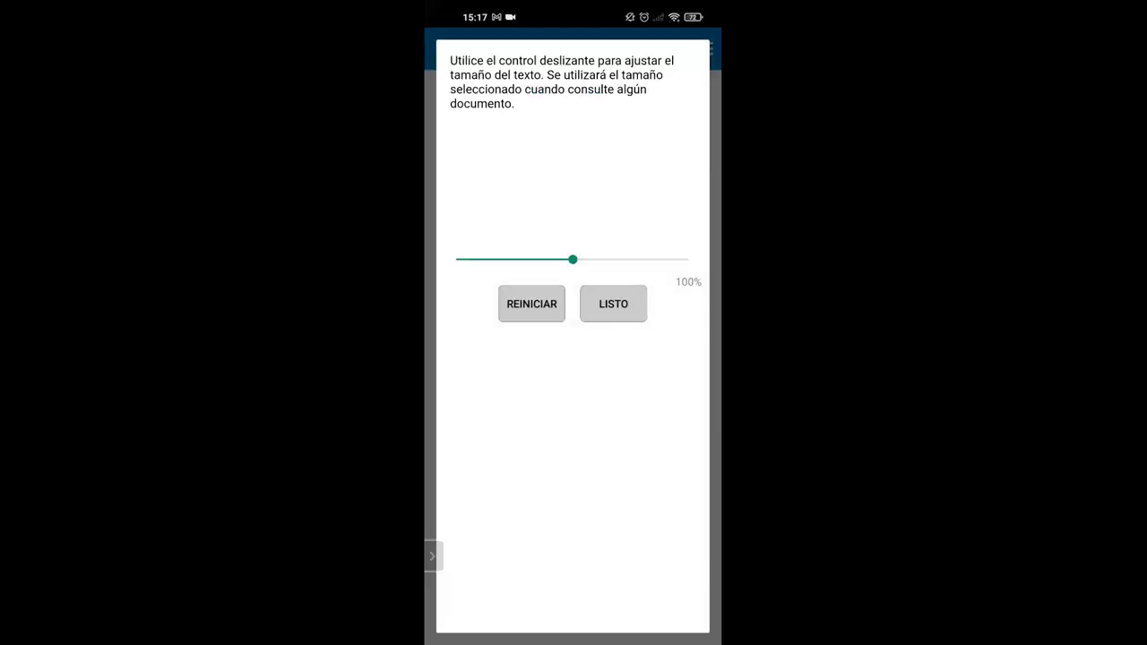
Step: Confirm the text size at 100% with LISTO to return to Ajustes
{"action": "left_click", "coordinate": [613, 304]}
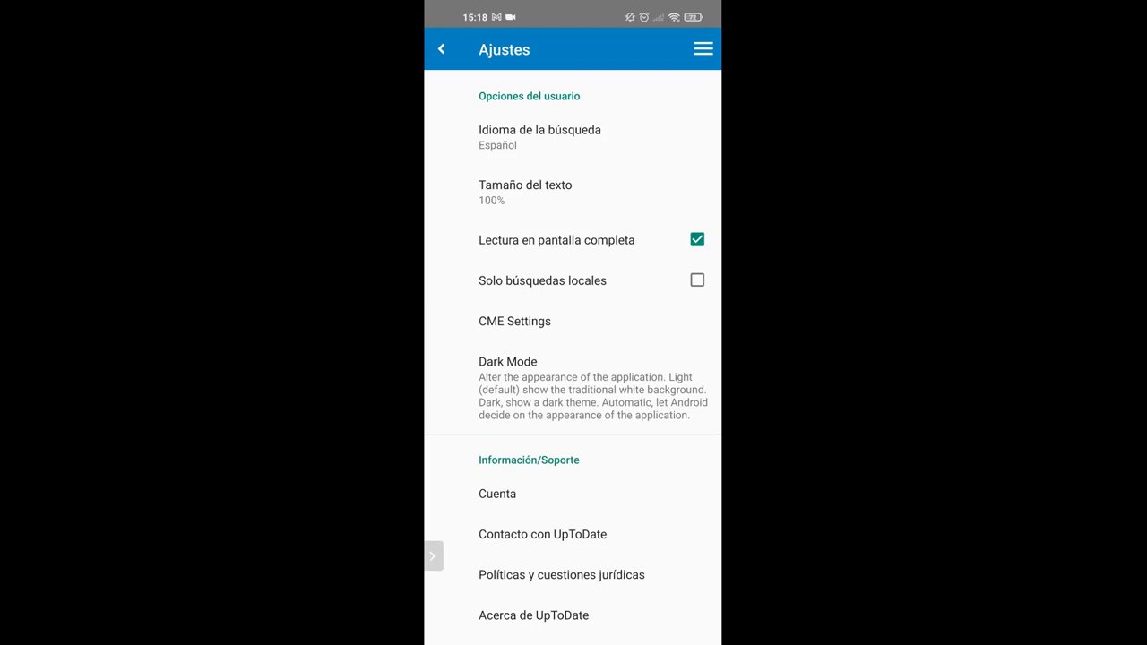
Step: Review the two devices linked to the account under Cuenta, then return home and open the navigation menu
{"action": "left_click", "coordinate": [498, 493]}
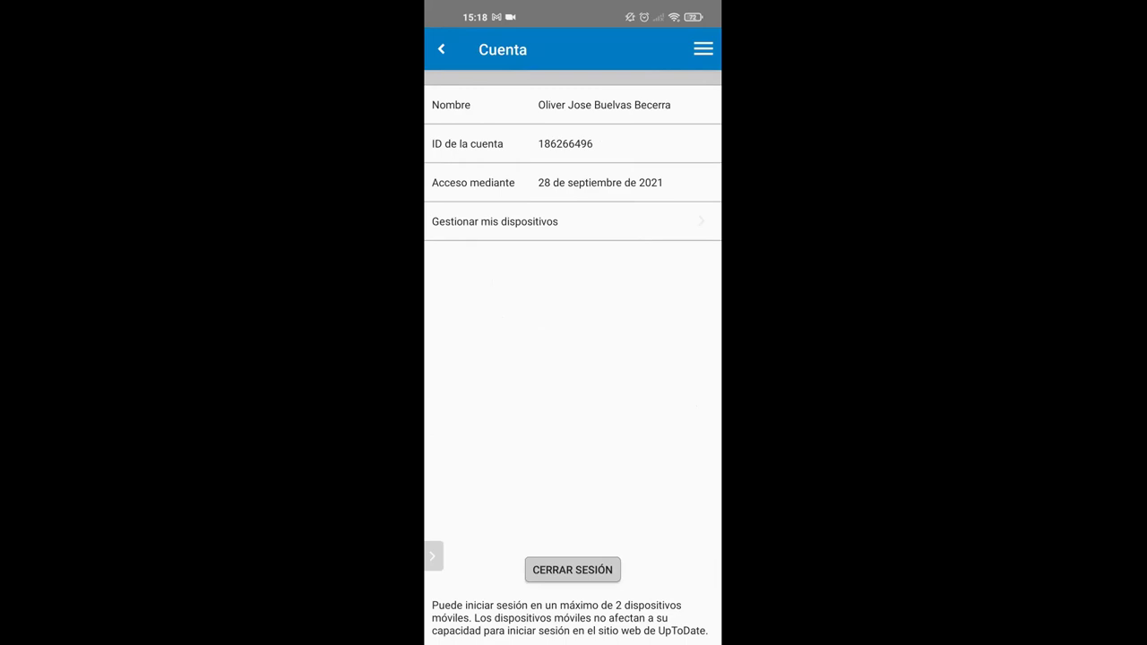
{"action": "left_click", "coordinate": [494, 221]}
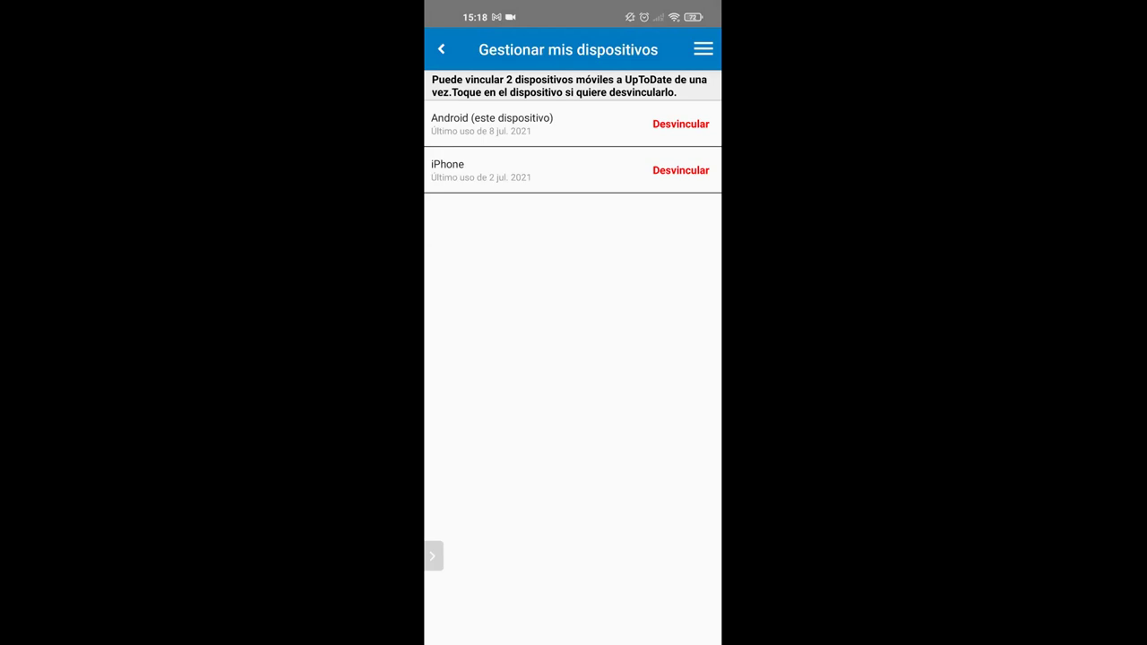
{"action": "left_click", "coordinate": [441, 49]}
{"action": "left_click", "coordinate": [440, 49]}
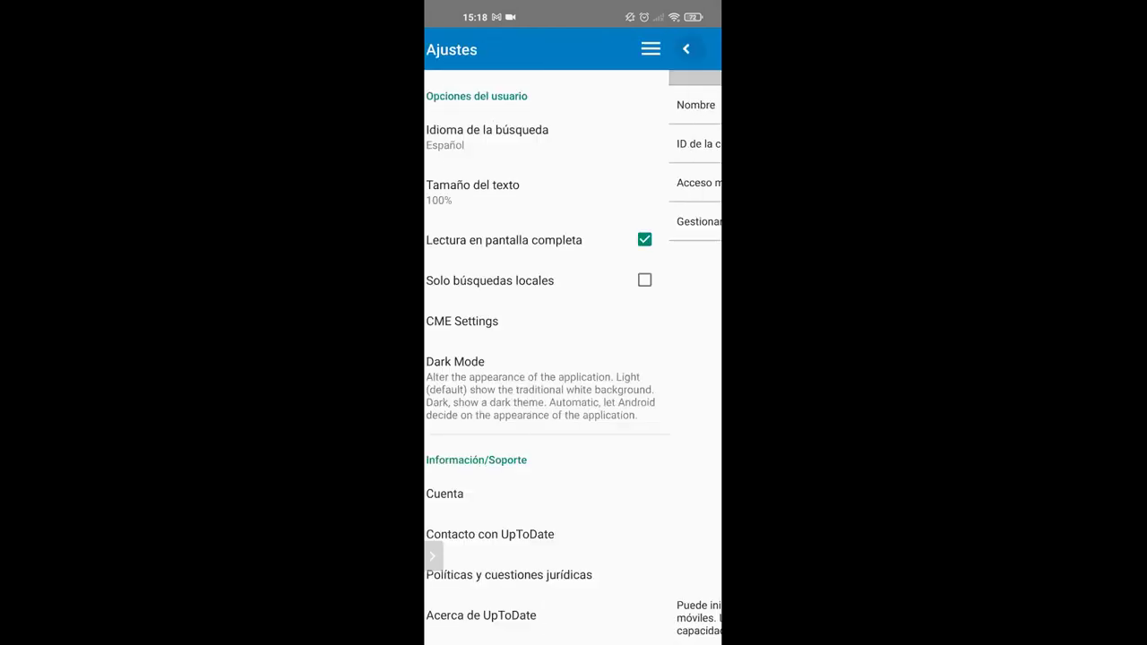
{"action": "left_click", "coordinate": [441, 49]}
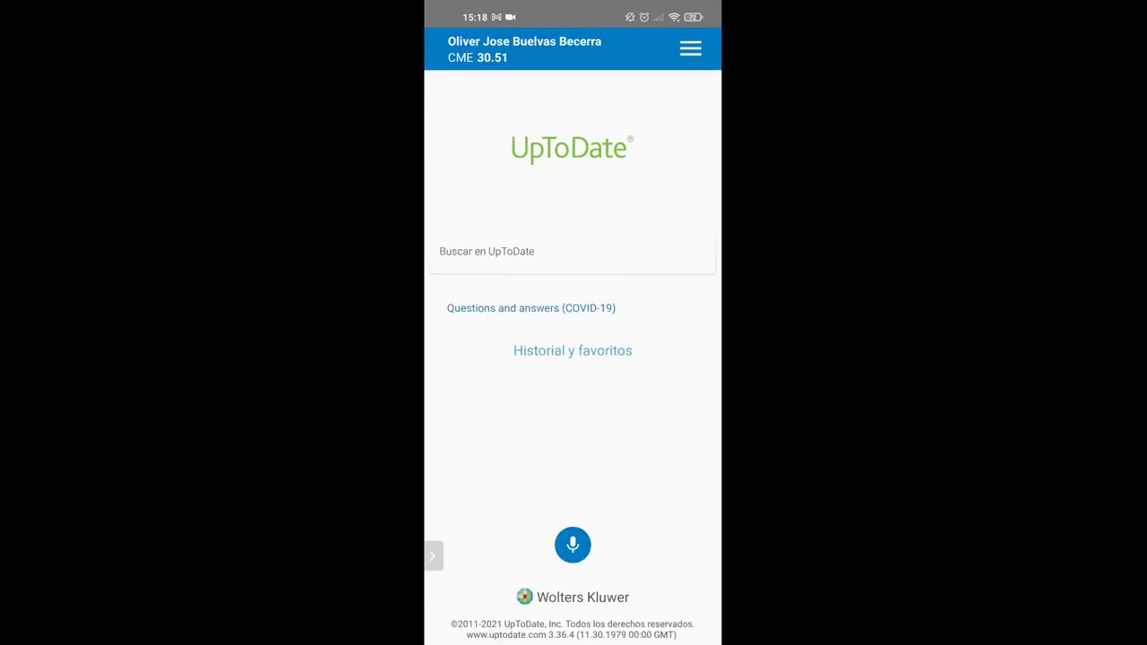
{"action": "left_click", "coordinate": [690, 48]}
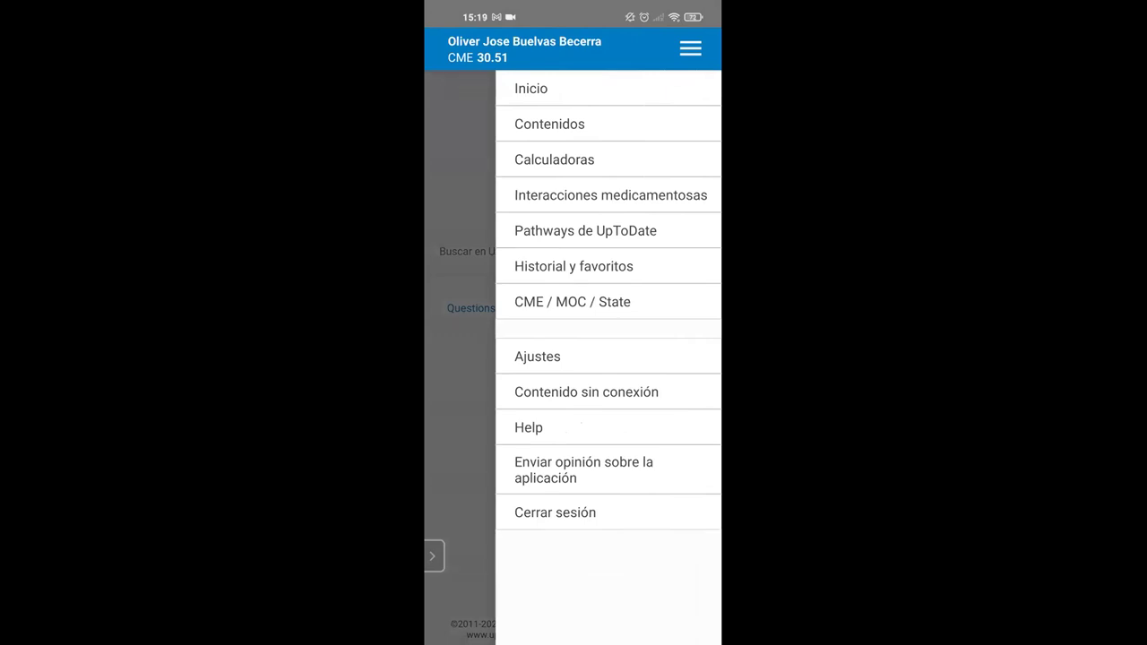
Step: Check that Contenido sin conexión is set to Temas y gráficos (1.4 GB), then return to the search home screen
{"action": "left_click", "coordinate": [586, 392]}
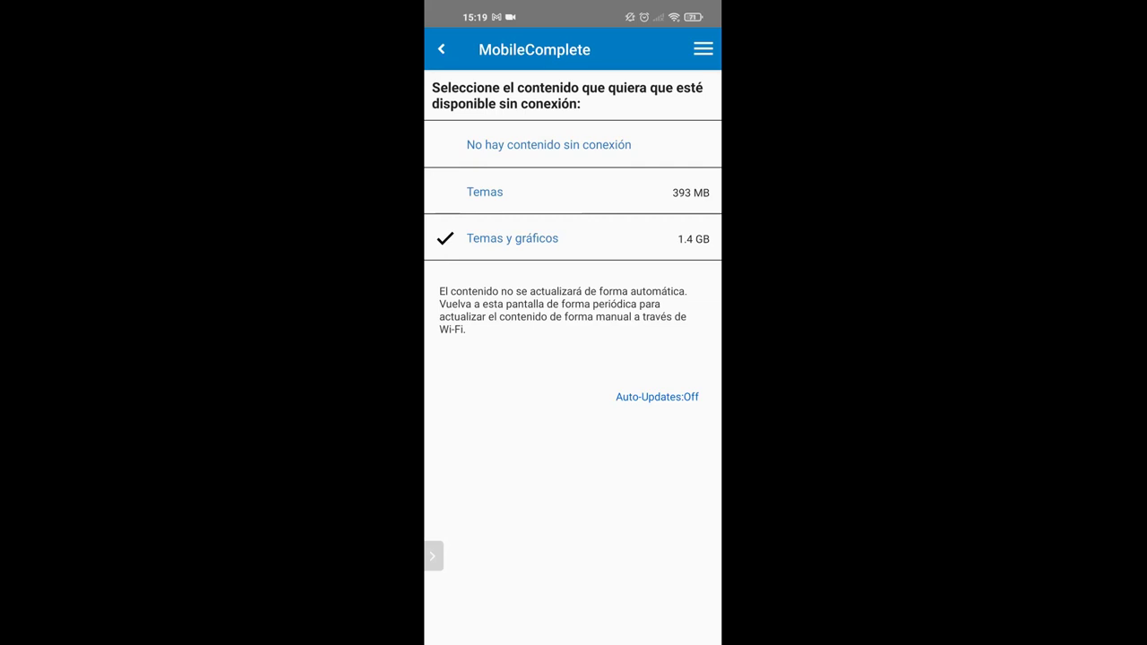
{"action": "key", "text": "Escape"}
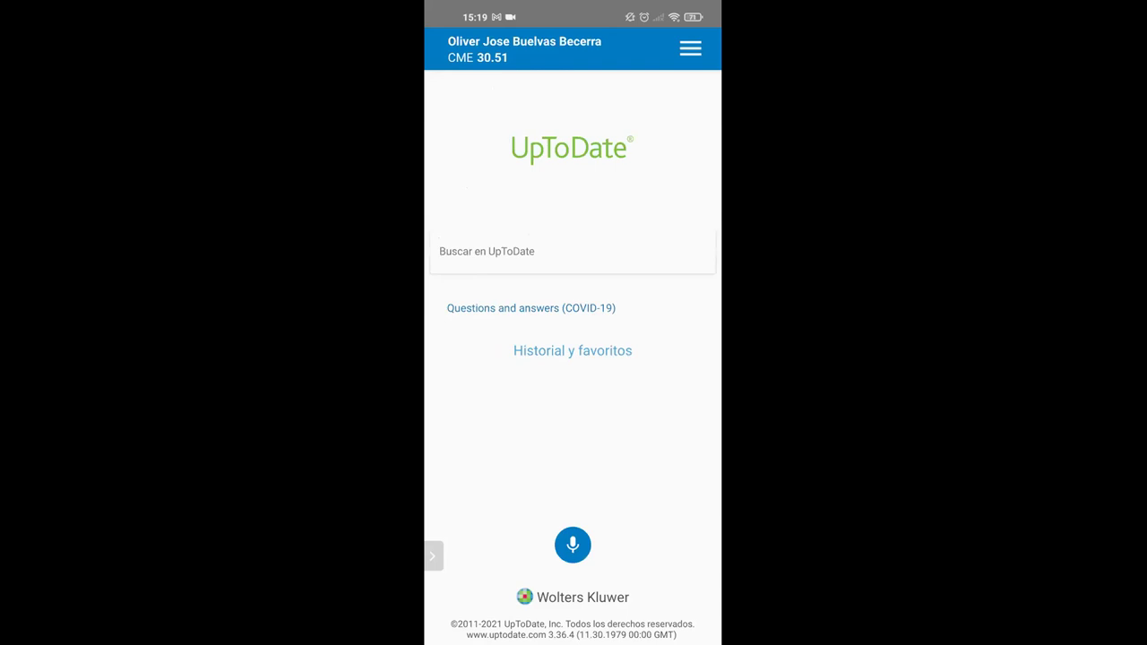
{"action": "left_click", "coordinate": [433, 556]}
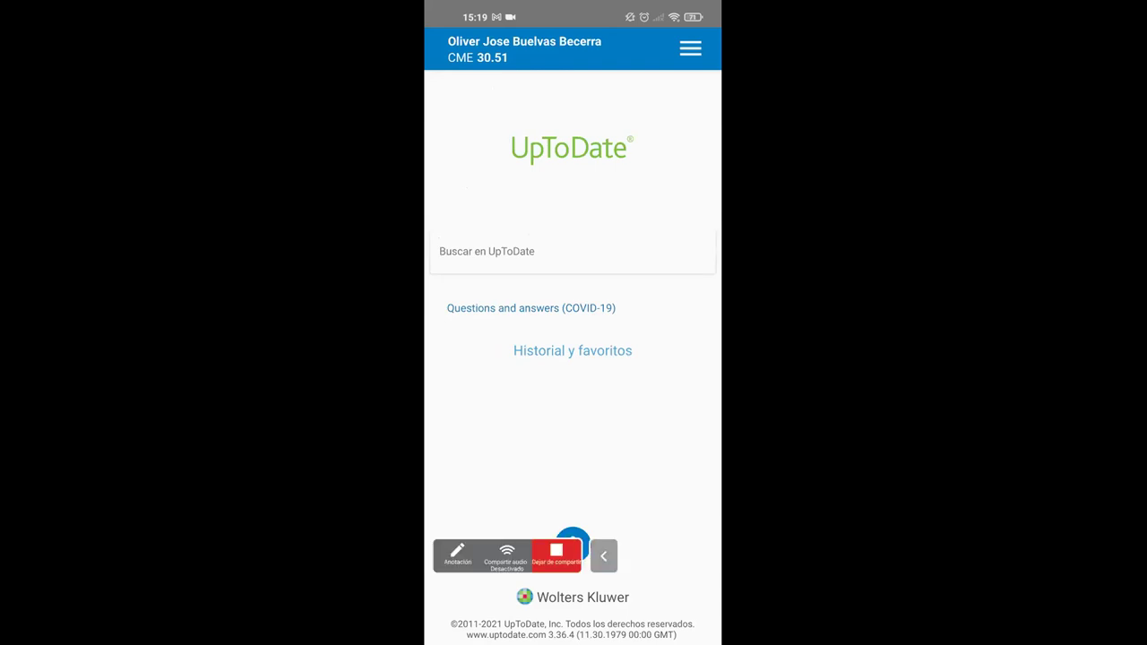